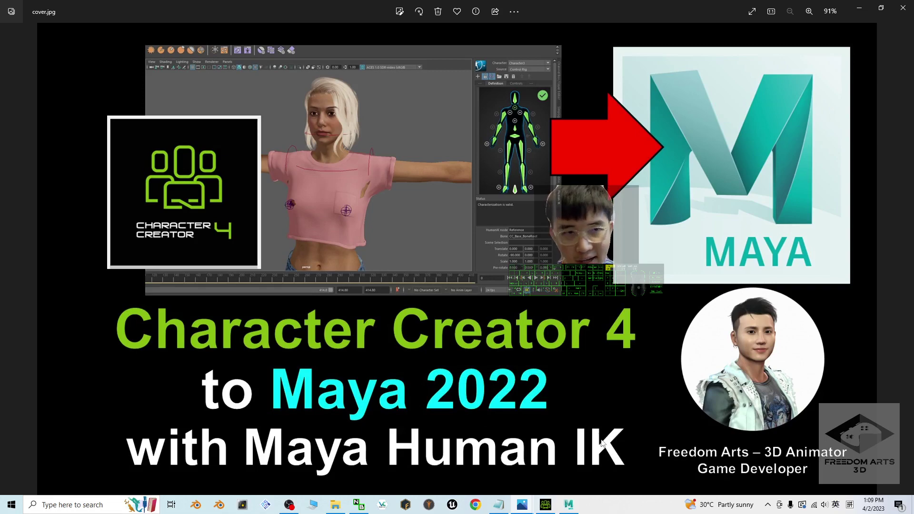
- Close the cover image, switch to Maya and examine the rigged character's head, torso and arms
{"action": "key", "text": "alt+F4"}
{"action": "left_click", "coordinate": [569, 505]}
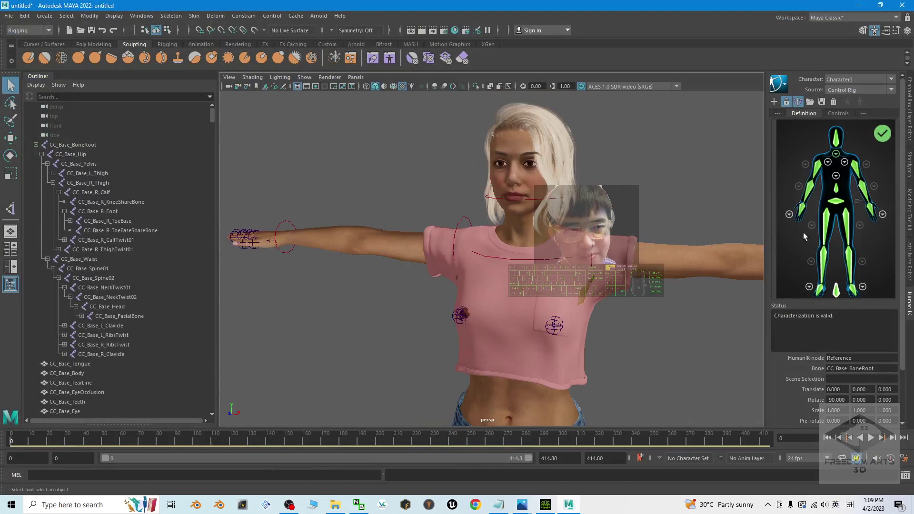
{"action": "scroll", "coordinate": [523, 251], "scroll_direction": "down", "scroll_amount": 4}
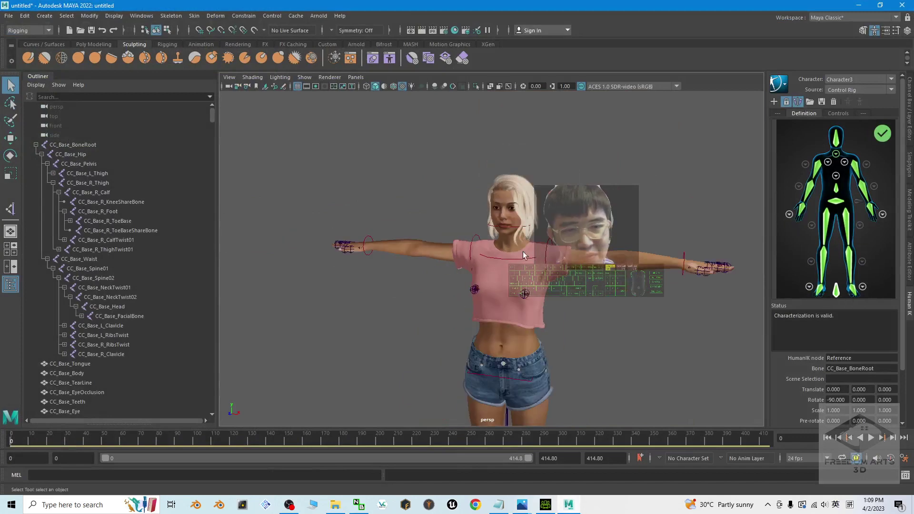
{"action": "scroll", "coordinate": [544, 296], "scroll_direction": "up", "scroll_amount": 4}
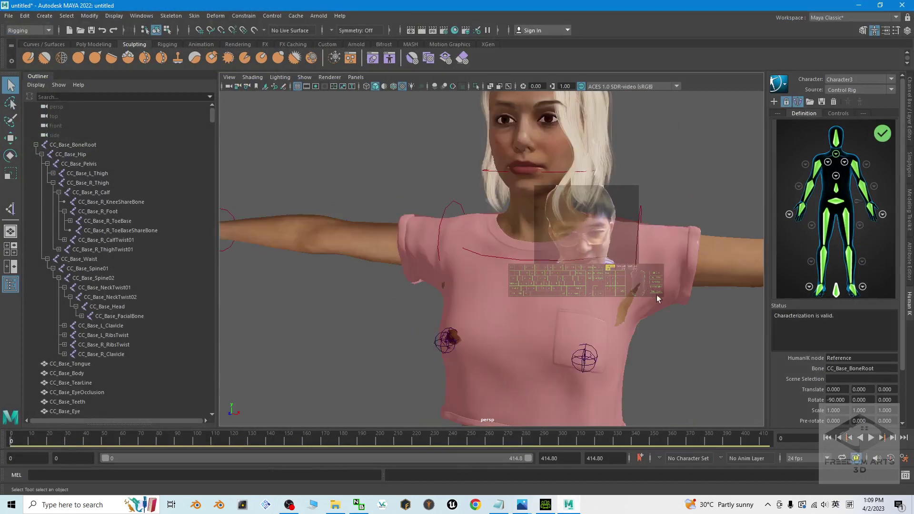
{"action": "left_click_drag", "start_coordinate": [693, 318], "coordinate": [652, 358], "text": "alt"}
{"action": "left_click", "coordinate": [674, 351]}
{"action": "left_click", "coordinate": [668, 263]}
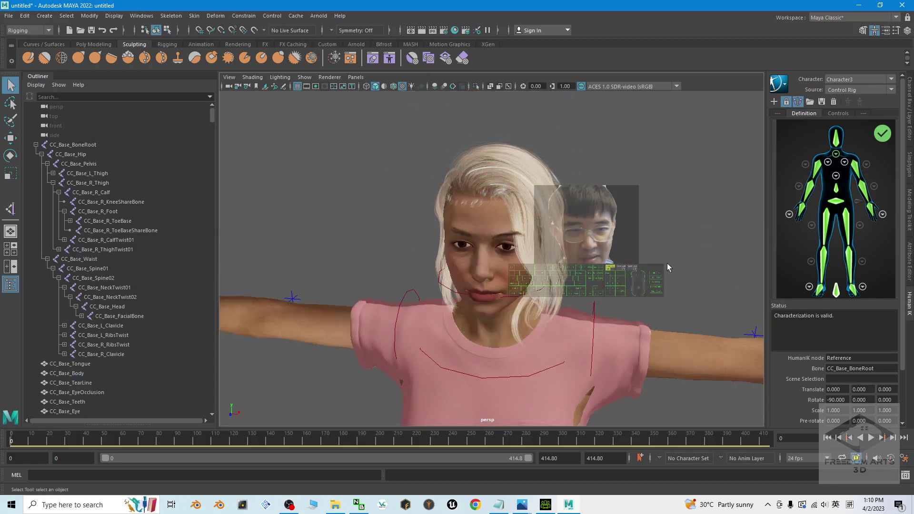
{"action": "left_click", "coordinate": [673, 339]}
{"action": "scroll", "coordinate": [669, 276], "scroll_direction": "up", "scroll_amount": 5}
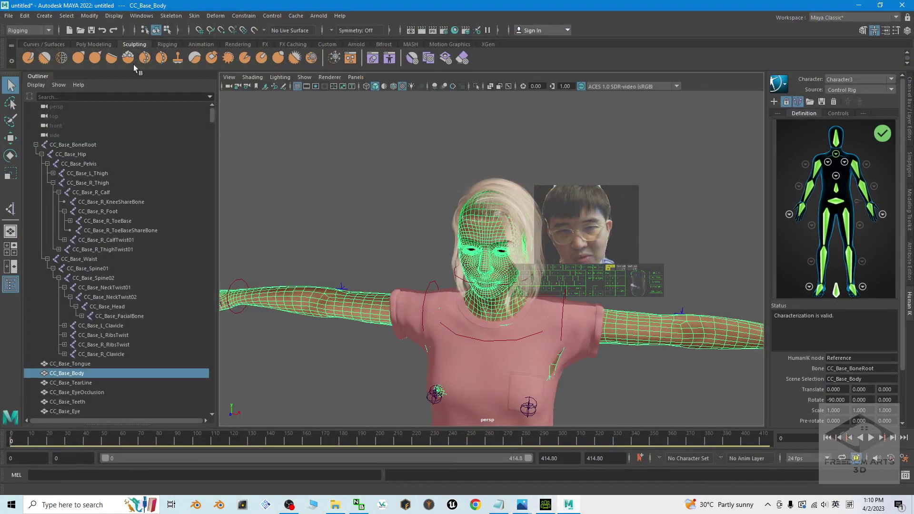
- Start a new empty Maya scene and discard the unsaved changes
{"action": "left_click", "coordinate": [8, 16]}
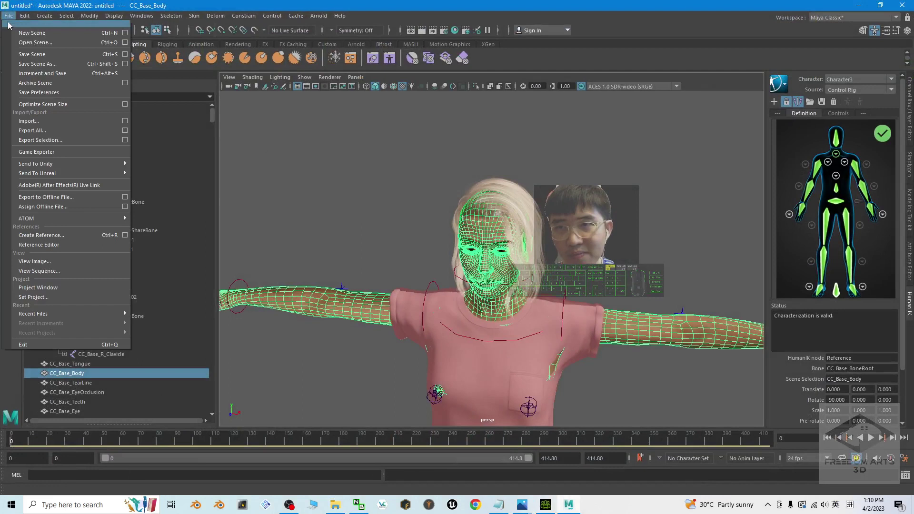
{"action": "left_click", "coordinate": [15, 33]}
{"action": "left_click", "coordinate": [458, 255]}
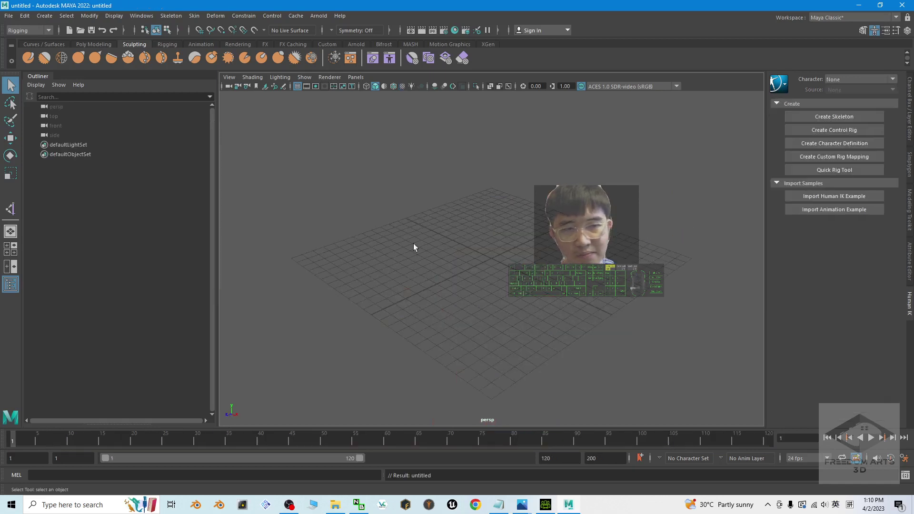
- Switch to Character Creator 4 and start a new project without saving the current one
{"action": "left_click", "coordinate": [570, 506]}
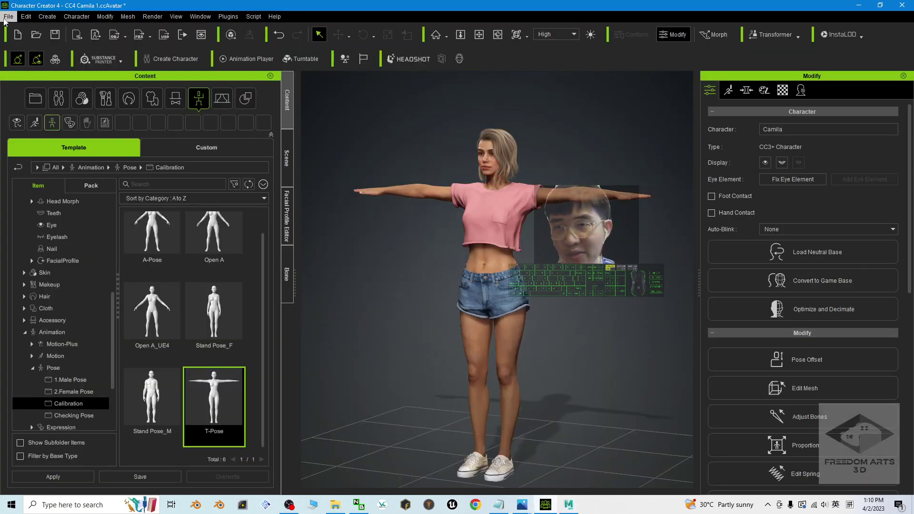
{"action": "left_click", "coordinate": [8, 17]}
{"action": "left_click", "coordinate": [38, 33]}
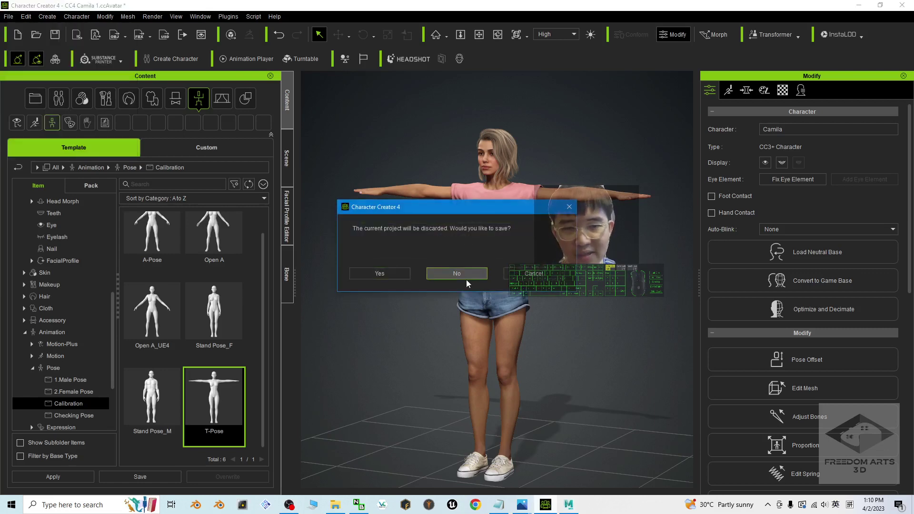
{"action": "left_click", "coordinate": [458, 273]}
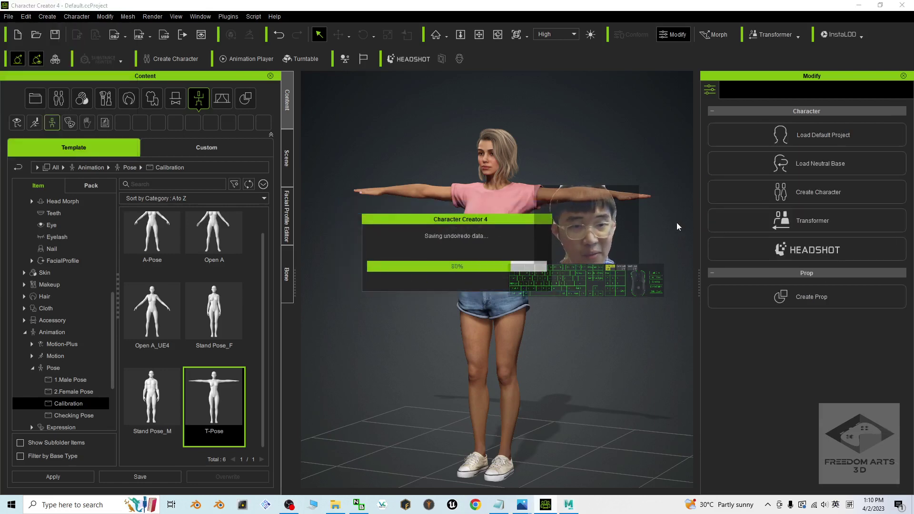
- Load the CC4 Camila 1 character from the Clothed actor templates into the empty project
{"action": "scroll", "coordinate": [87, 232], "scroll_direction": "up", "scroll_amount": 2}
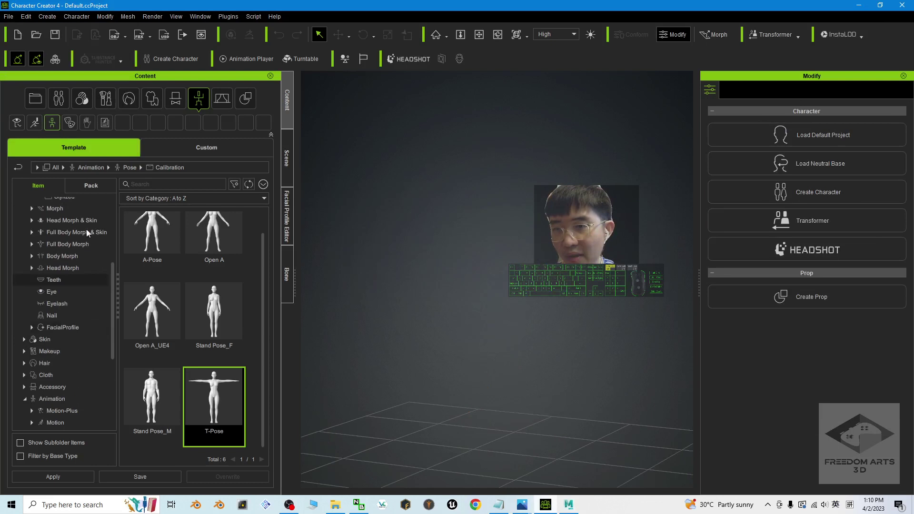
{"action": "left_click", "coordinate": [59, 98]}
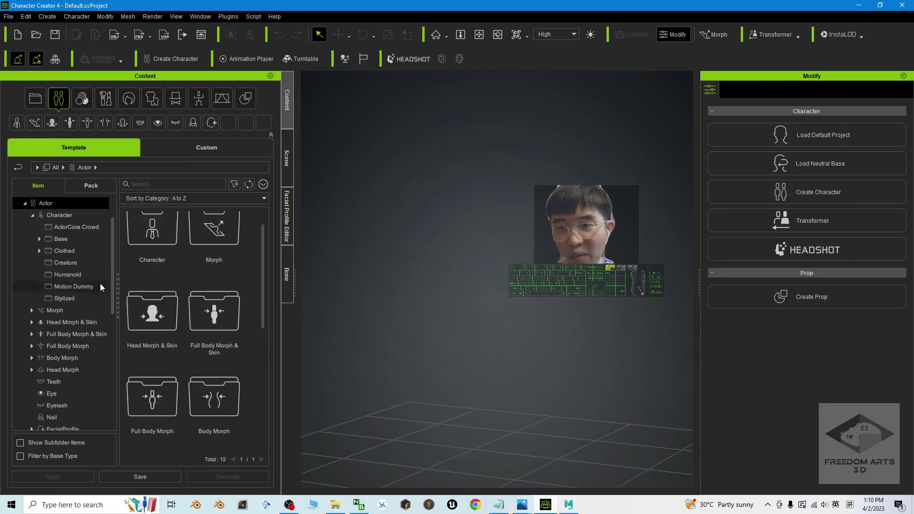
{"action": "left_click", "coordinate": [58, 251]}
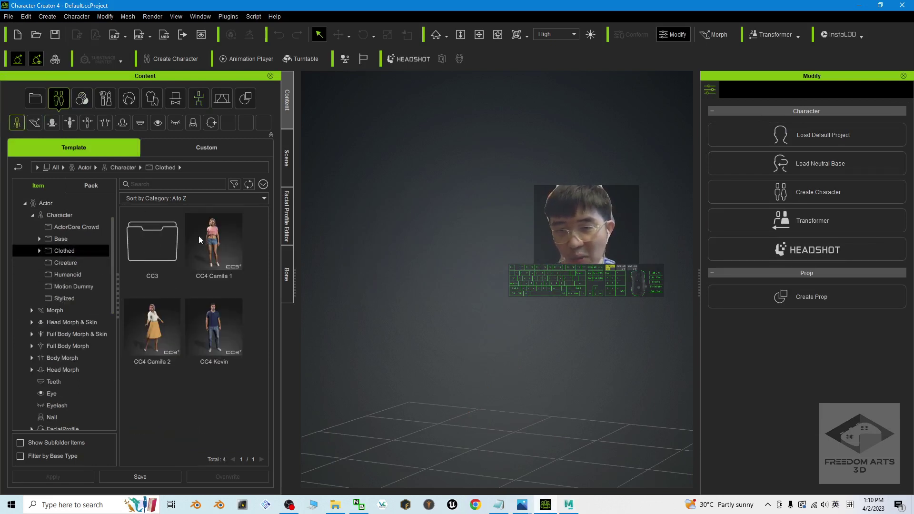
{"action": "double_click", "coordinate": [225, 245]}
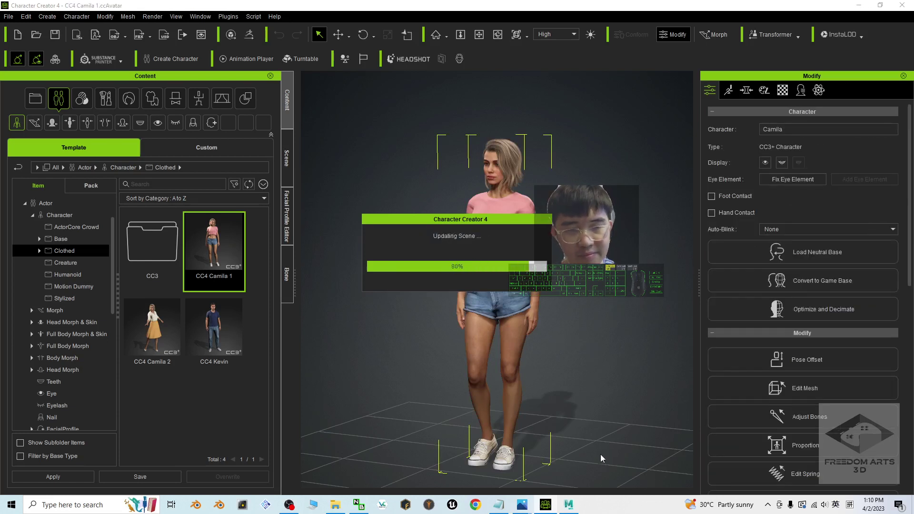
- Clear the open windows off the desktop and delete the existing "Camila from CC4" folder
{"action": "left_click", "coordinate": [858, 5]}
{"action": "left_click", "coordinate": [858, 5]}
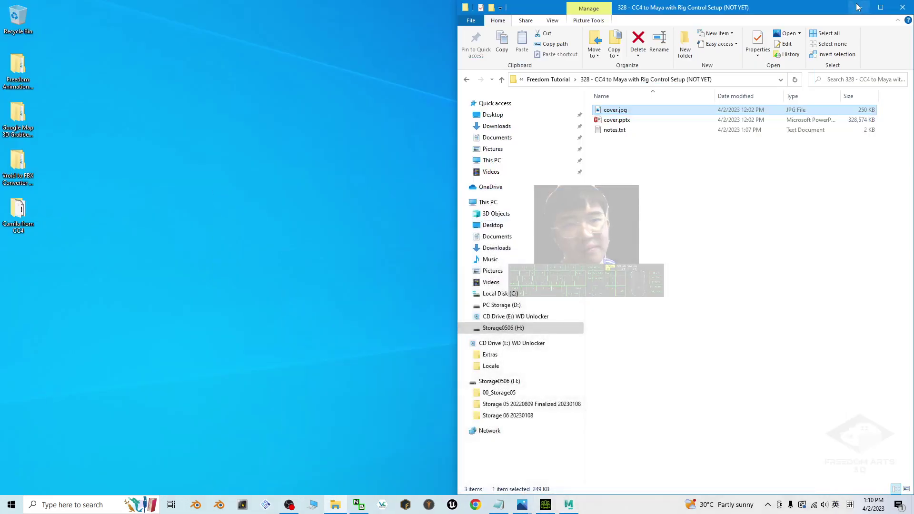
{"action": "left_click", "coordinate": [863, 7]}
{"action": "left_click", "coordinate": [18, 214]}
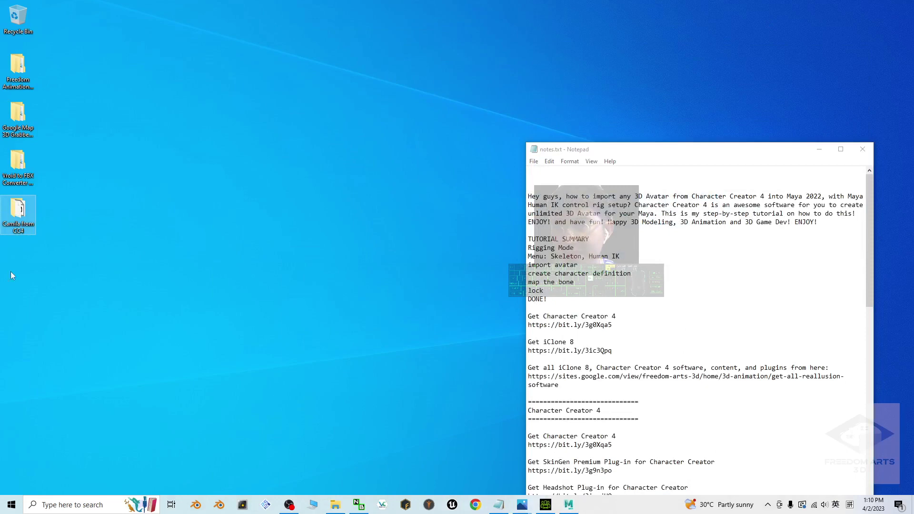
{"action": "key", "text": "Delete"}
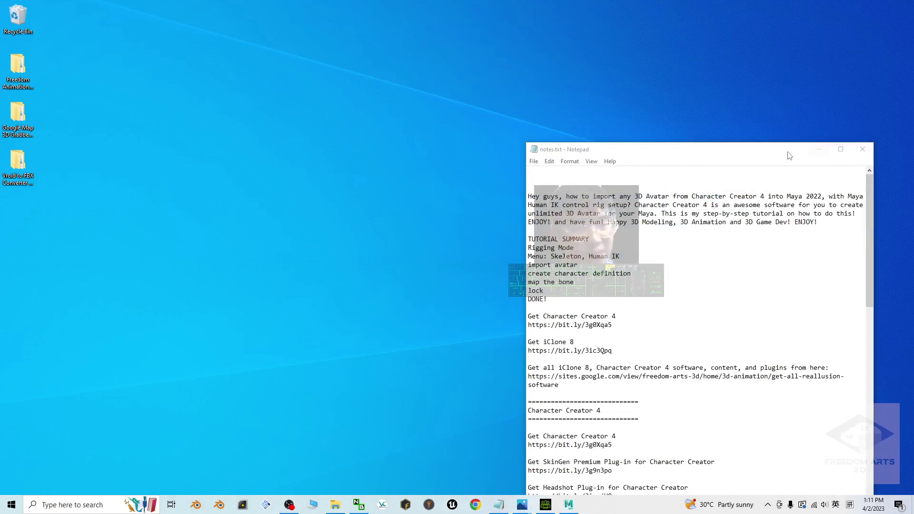
{"action": "left_click_drag", "start_coordinate": [788, 152], "coordinate": [790, 86]}
{"action": "left_click", "coordinate": [821, 86]}
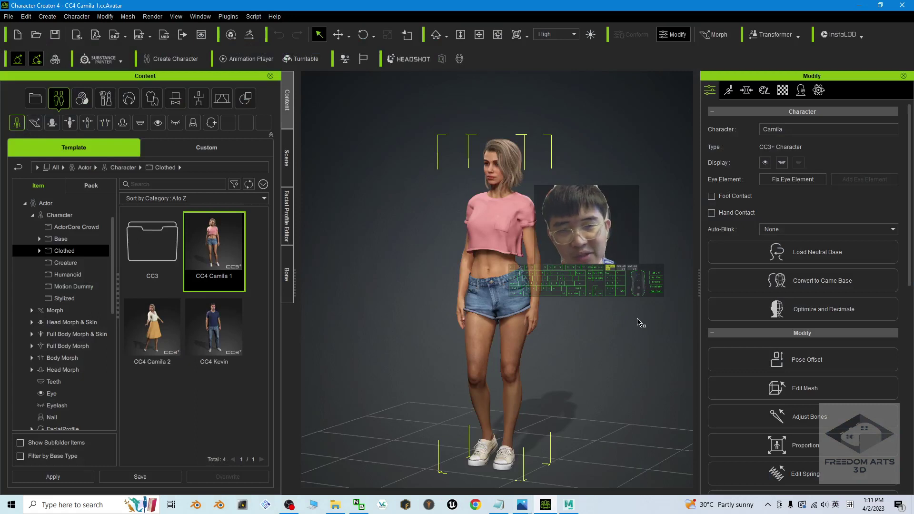
- Apply the T-Pose from the Calibration pose templates to the character
{"action": "left_click", "coordinate": [199, 98]}
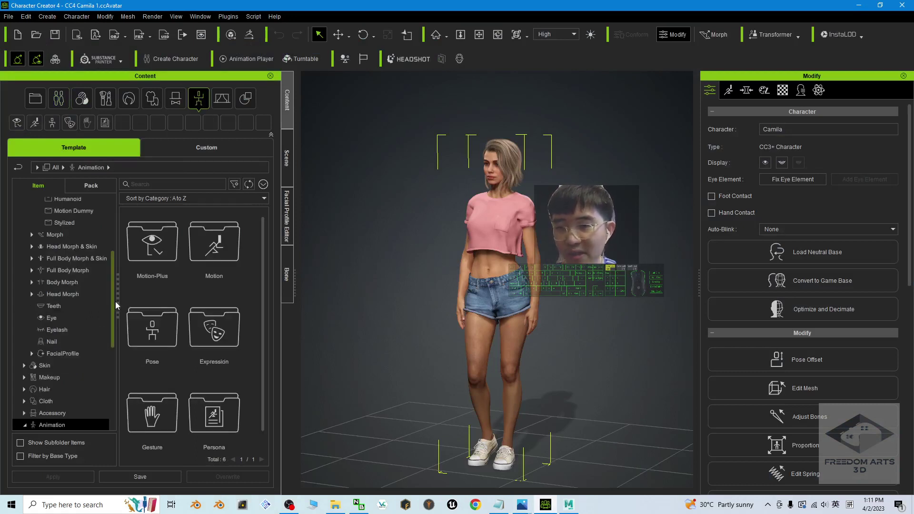
{"action": "left_click_drag", "start_coordinate": [115, 302], "coordinate": [116, 351]}
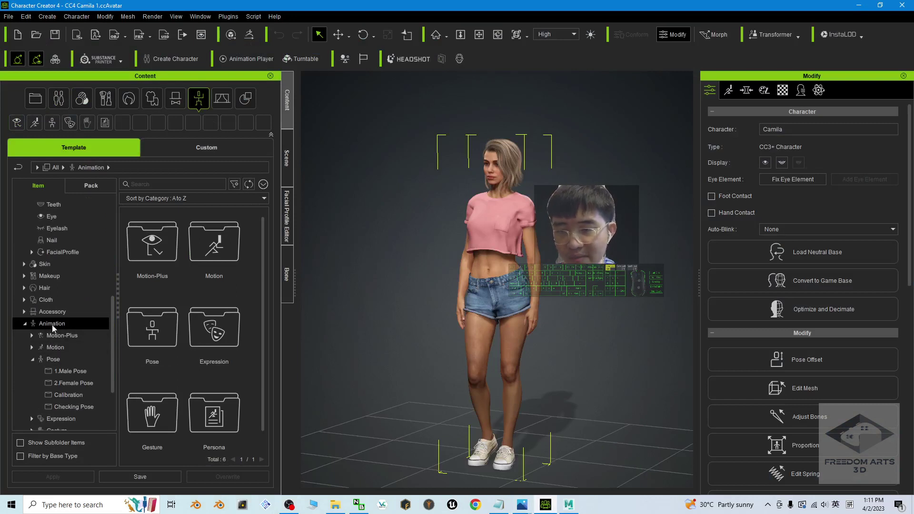
{"action": "double_click", "coordinate": [146, 350]}
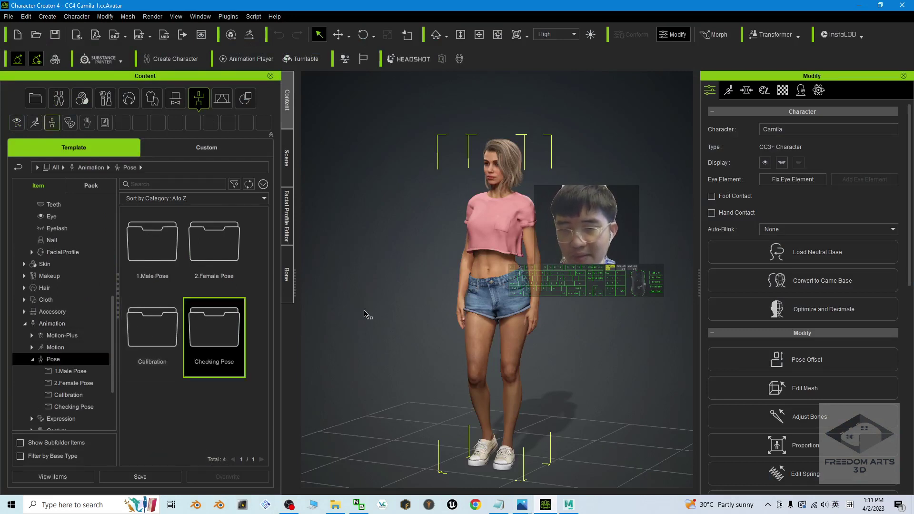
{"action": "double_click", "coordinate": [147, 337]}
{"action": "double_click", "coordinate": [218, 411]}
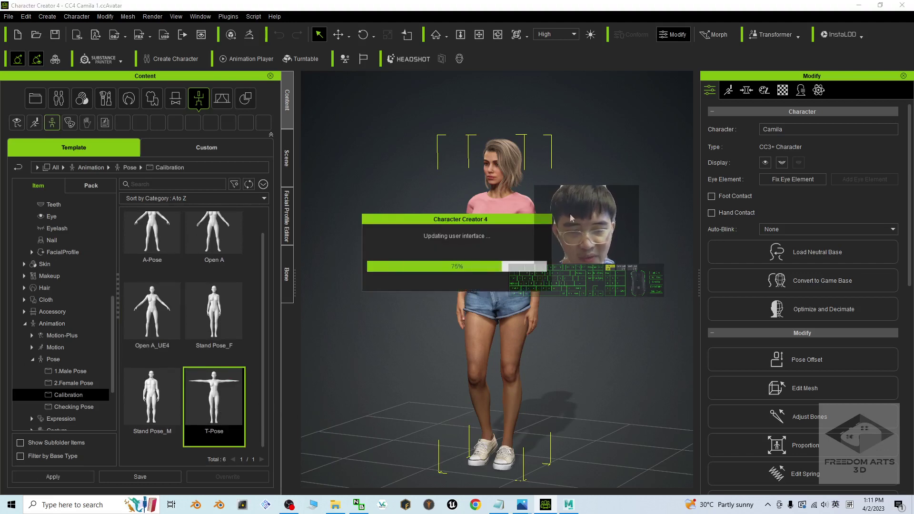
- Examine the T-posed character up close around the face and shirt, and at full length
{"action": "key", "text": "z"}
{"action": "left_click_drag", "start_coordinate": [584, 263], "coordinate": [620, 310]}
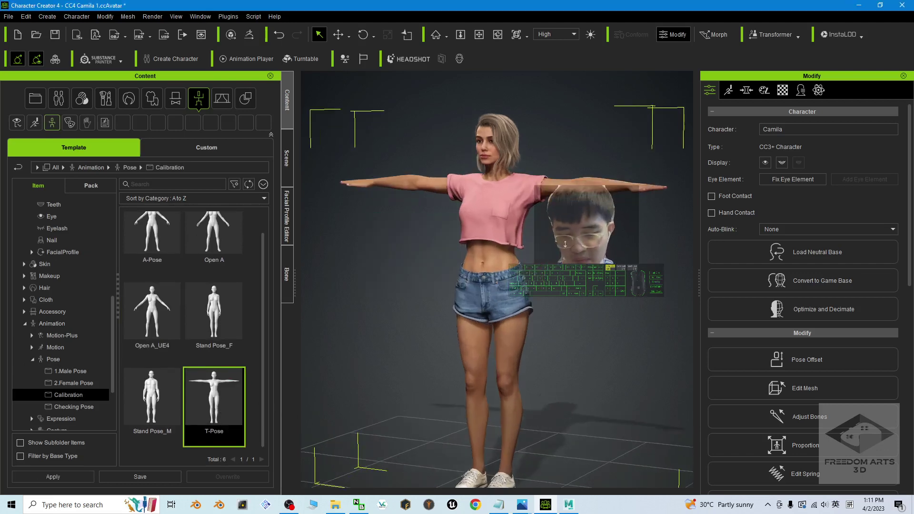
{"action": "key", "text": "c"}
{"action": "scroll", "coordinate": [584, 234], "scroll_direction": "up", "scroll_amount": 4}
{"action": "key", "text": "x"}
{"action": "key", "text": "c"}
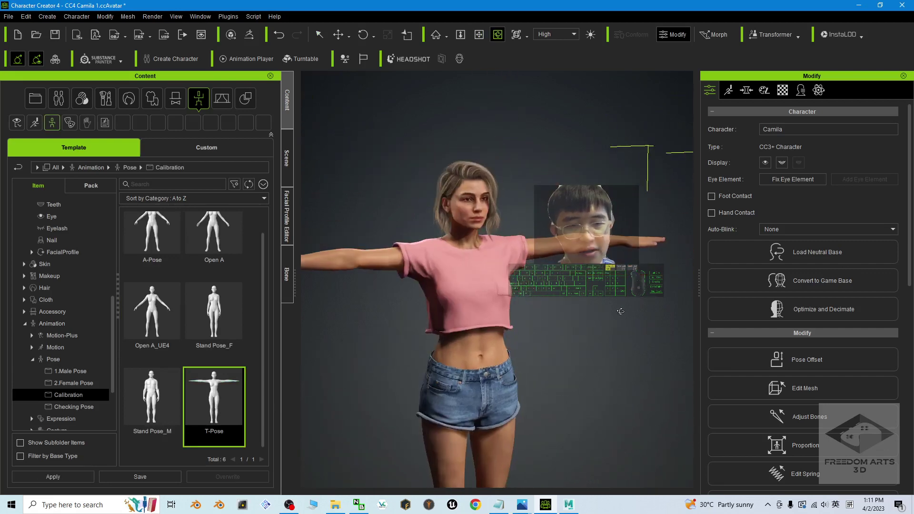
{"action": "scroll", "coordinate": [498, 231], "scroll_direction": "up", "scroll_amount": 5}
{"action": "key", "text": "x"}
{"action": "left_click_drag", "start_coordinate": [498, 230], "coordinate": [456, 281]}
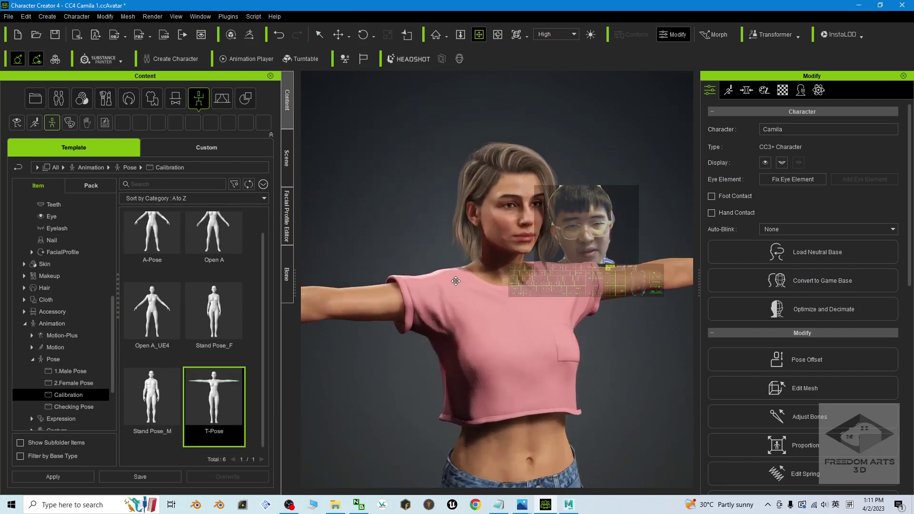
{"action": "scroll", "coordinate": [455, 281], "scroll_direction": "down", "scroll_amount": 6}
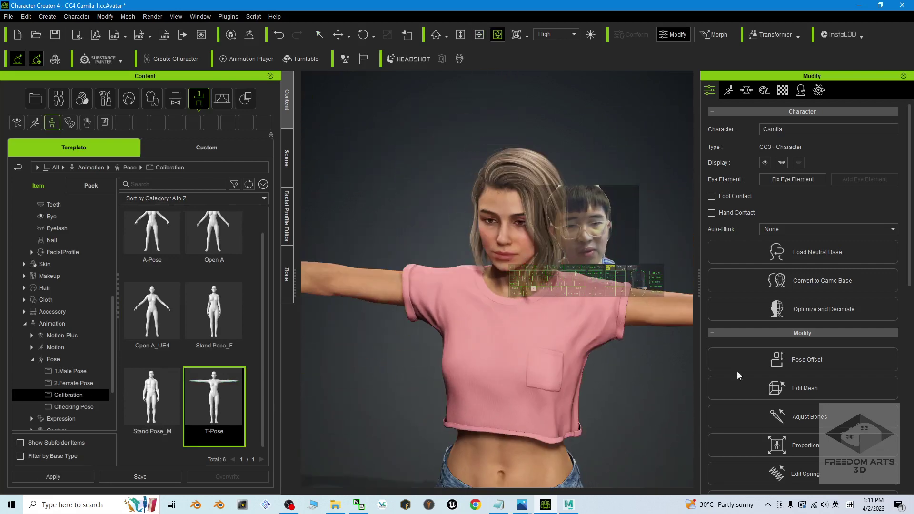
{"action": "scroll", "coordinate": [606, 422], "scroll_direction": "down", "scroll_amount": 4}
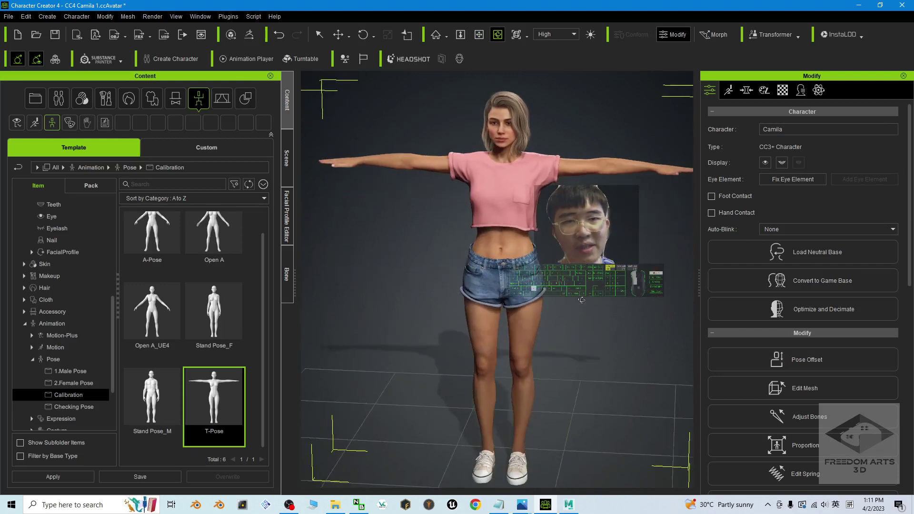
- Shrink the Character Creator window, create a desktop folder named "Camila from CC4" and open it
{"action": "double_click", "coordinate": [484, 4]}
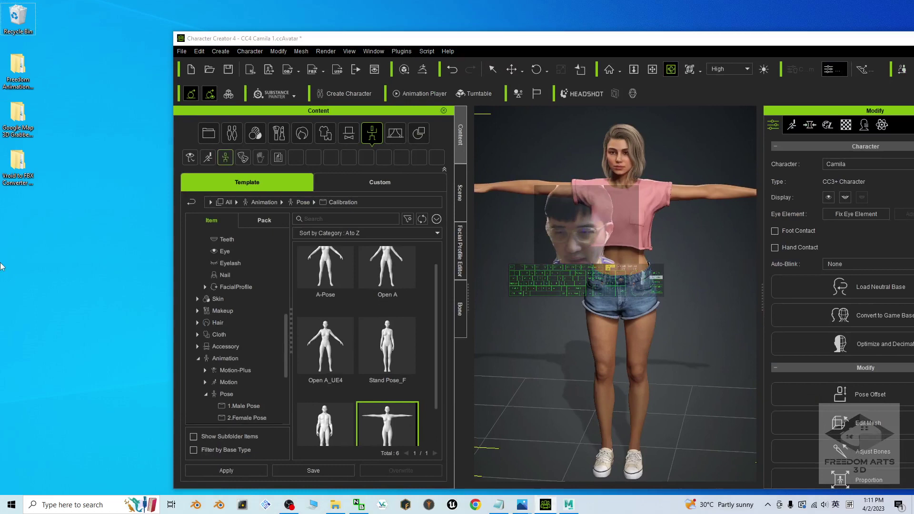
{"action": "right_click", "coordinate": [2, 265]}
{"action": "mouse_move", "coordinate": [53, 366]}
{"action": "left_click", "coordinate": [158, 364]}
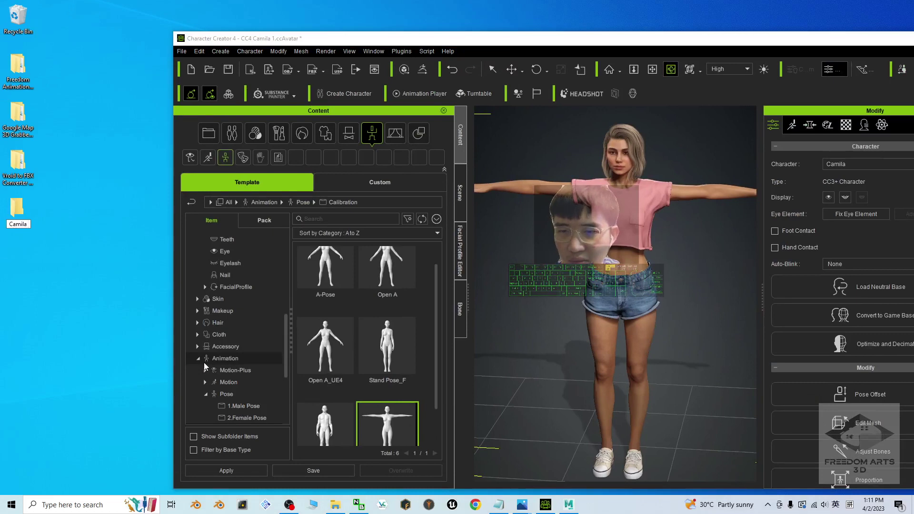
{"action": "type", "text": "Camila from CC4"}
{"action": "key", "text": "Return"}
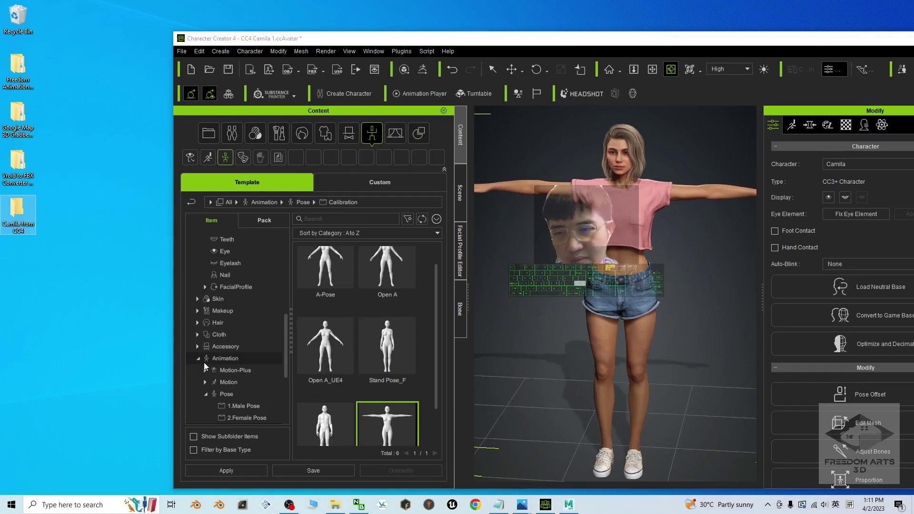
{"action": "key", "text": "Return"}
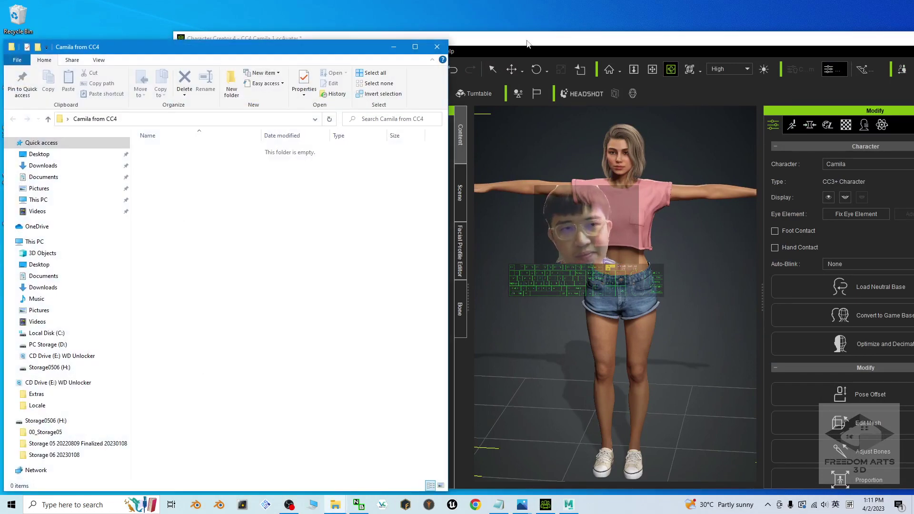
- Return to Character Creator and start an FBX export of the clothed character
{"action": "left_click", "coordinate": [527, 44]}
{"action": "left_click", "coordinate": [182, 51]}
{"action": "mouse_move", "coordinate": [242, 141]}
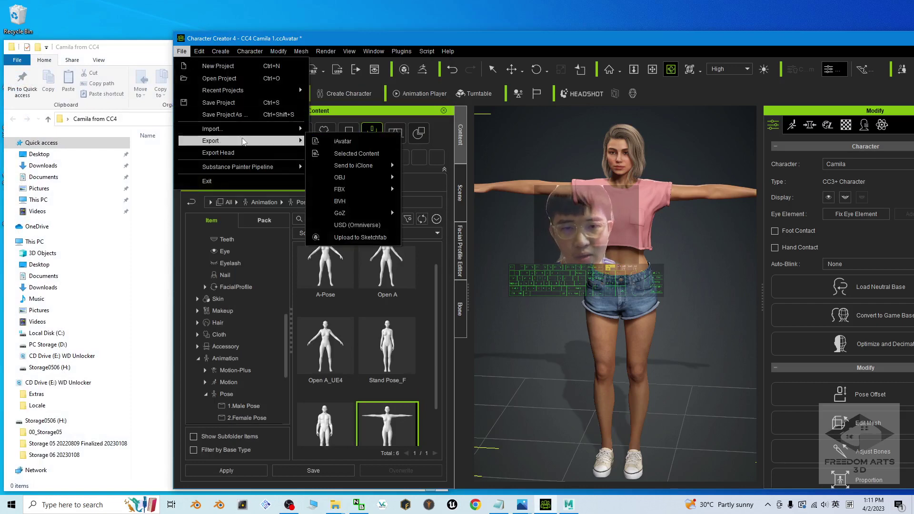
{"action": "mouse_move", "coordinate": [362, 189]}
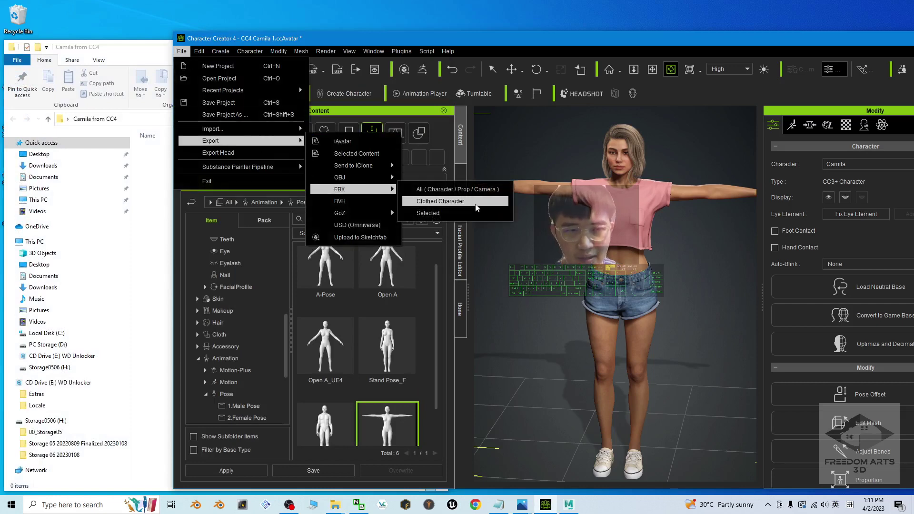
{"action": "left_click", "coordinate": [458, 202]}
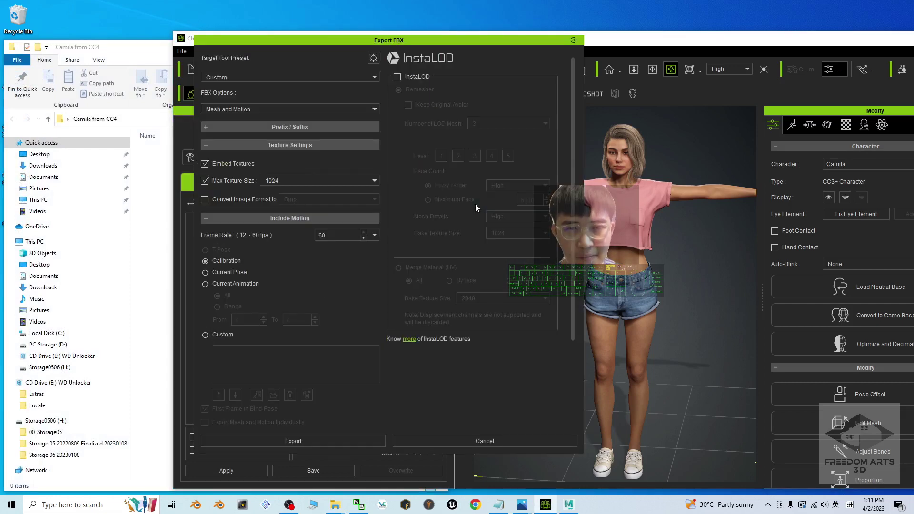
- Set the export's target tool preset to Maya and its FBX options to Mesh
{"action": "left_click", "coordinate": [301, 77]}
{"action": "left_click", "coordinate": [221, 87]}
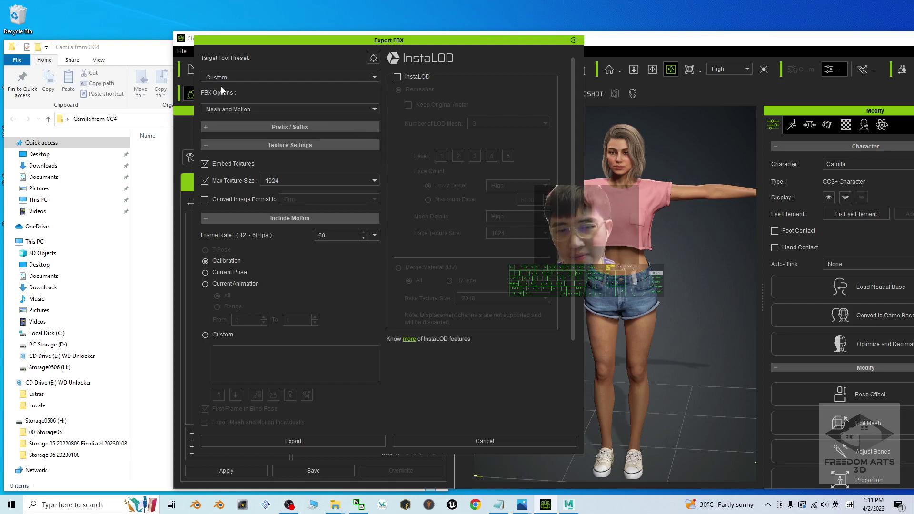
{"action": "left_click", "coordinate": [569, 506]}
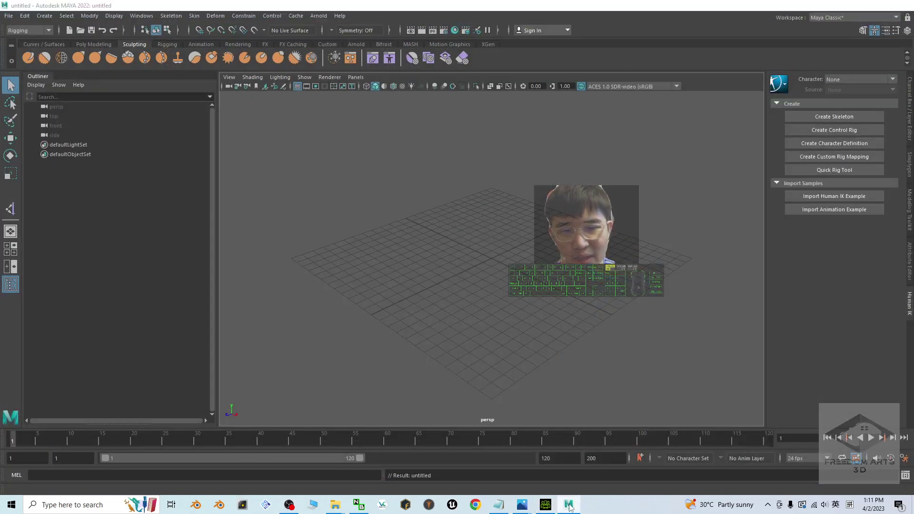
{"action": "left_click", "coordinate": [569, 506]}
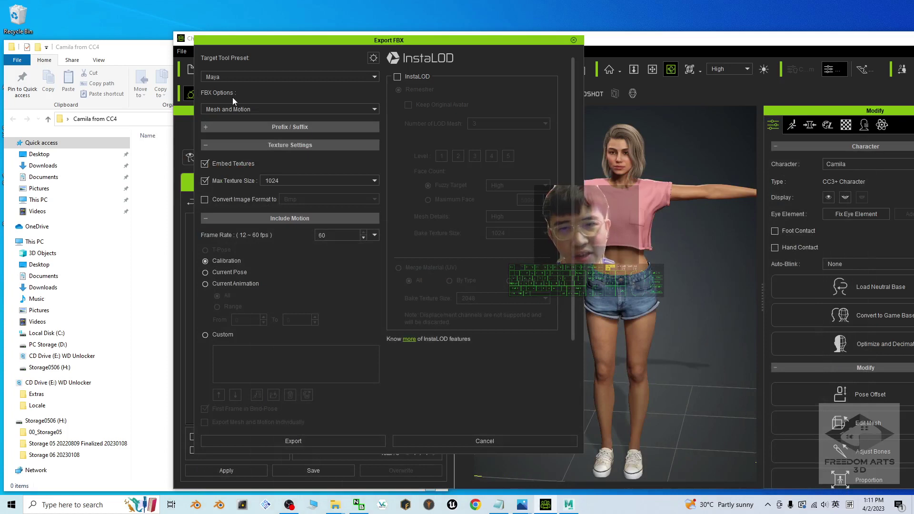
{"action": "left_click", "coordinate": [258, 109]}
{"action": "left_click", "coordinate": [221, 119]}
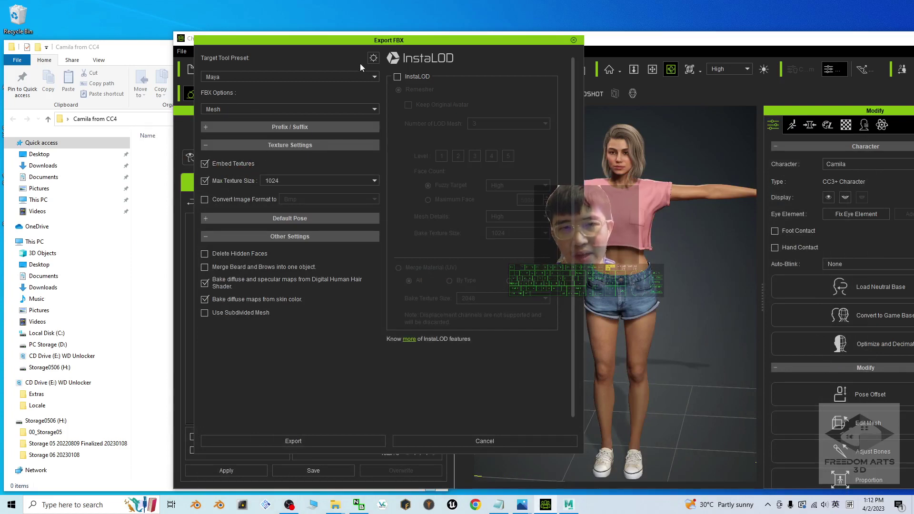
- Look through the advanced FBX export settings and start the export with them
{"action": "left_click", "coordinate": [373, 59]}
{"action": "left_click_drag", "start_coordinate": [743, 200], "coordinate": [764, 150]}
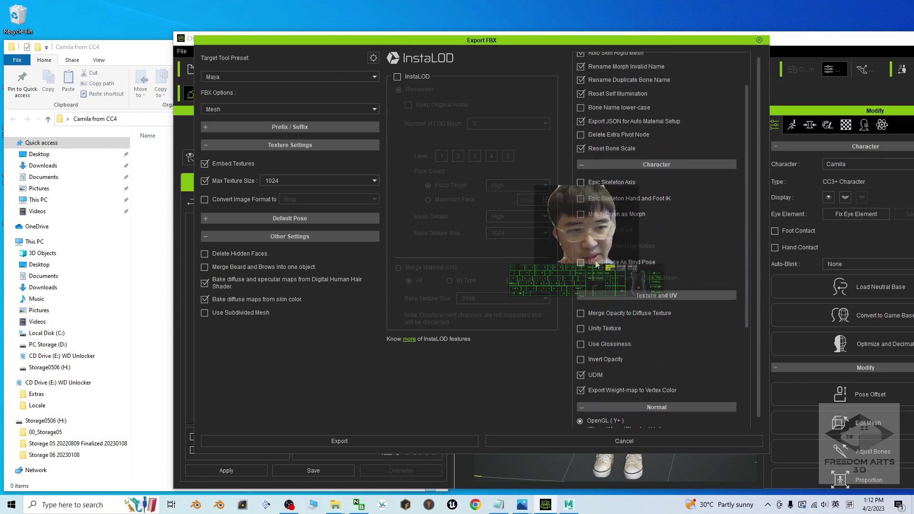
{"action": "left_click", "coordinate": [364, 438]}
{"action": "left_click", "coordinate": [565, 304]}
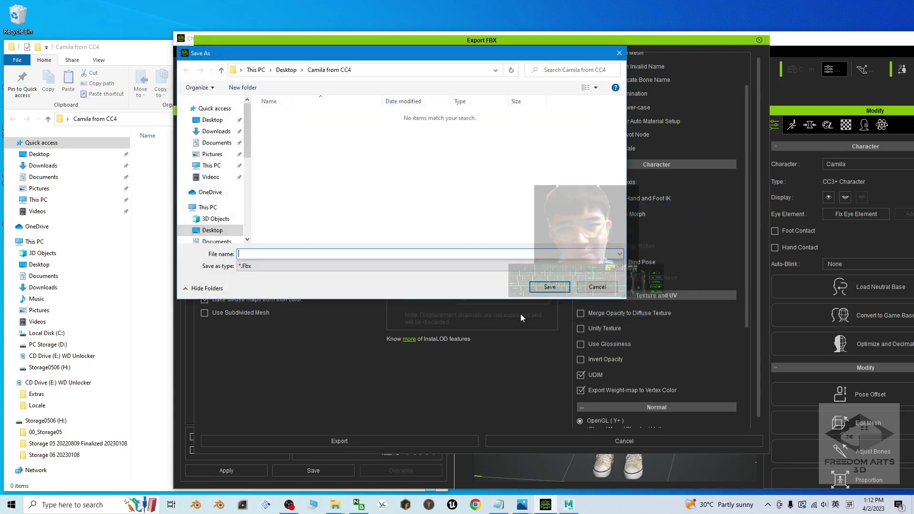
- Copy the path of the "Camila from CC4" folder, use it as the save location and save the FBX as Camila01
{"action": "left_click", "coordinate": [112, 49]}
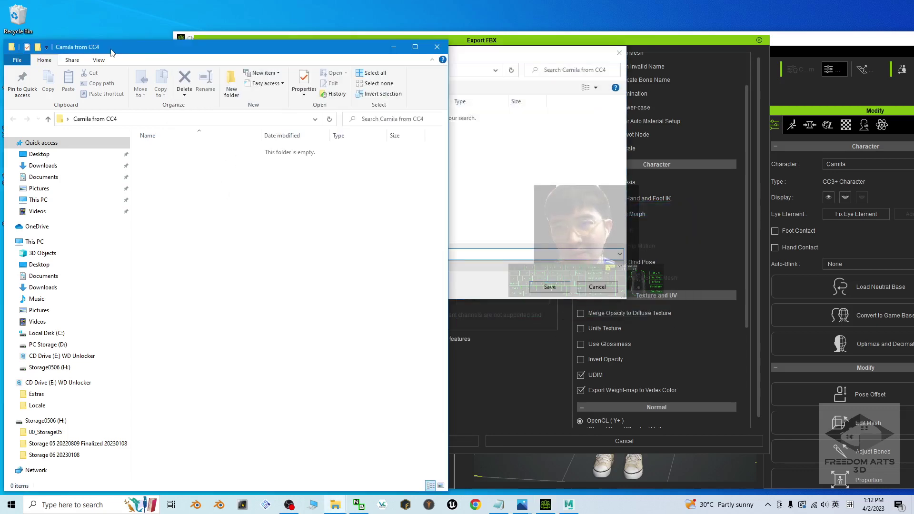
{"action": "left_click", "coordinate": [143, 117]}
{"action": "key", "text": "ctrl+c"}
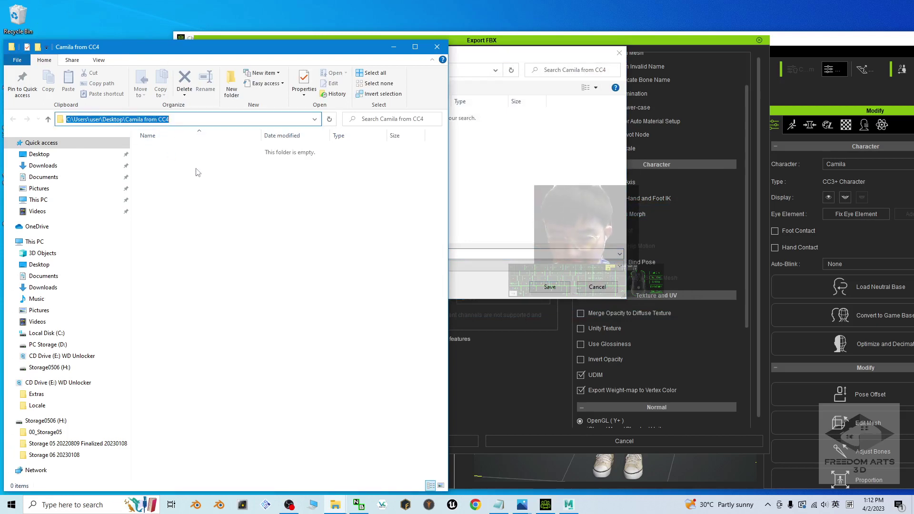
{"action": "left_click", "coordinate": [465, 68]}
{"action": "left_click", "coordinate": [414, 72]}
{"action": "key", "text": "ctrl+a"}
{"action": "key", "text": "ctrl+v"}
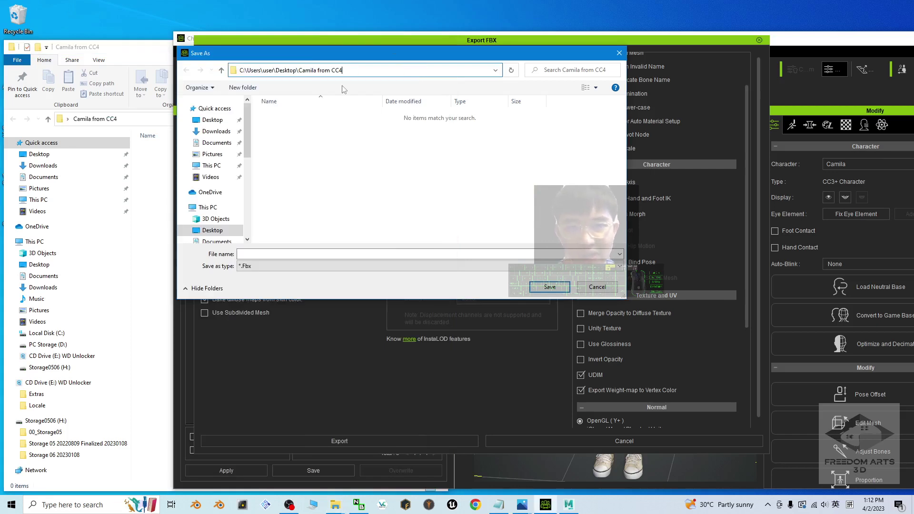
{"action": "key", "text": "Return"}
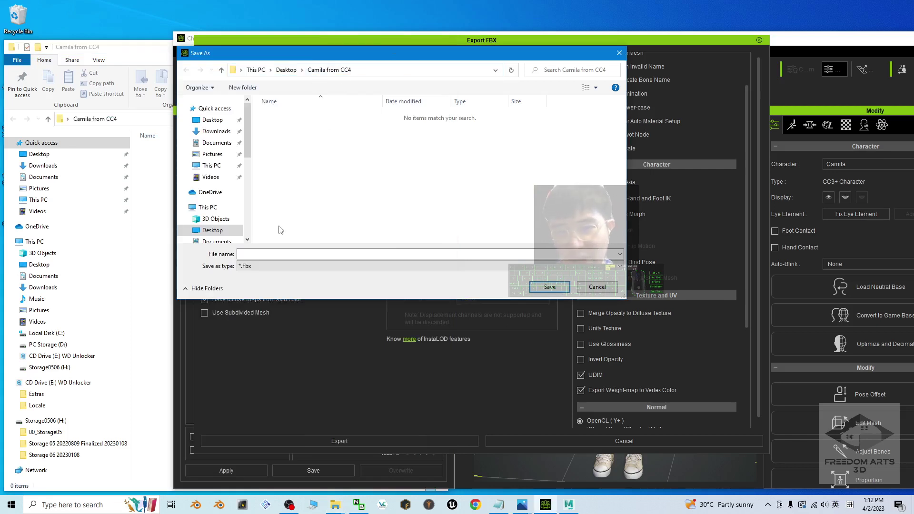
{"action": "left_click", "coordinate": [273, 256]}
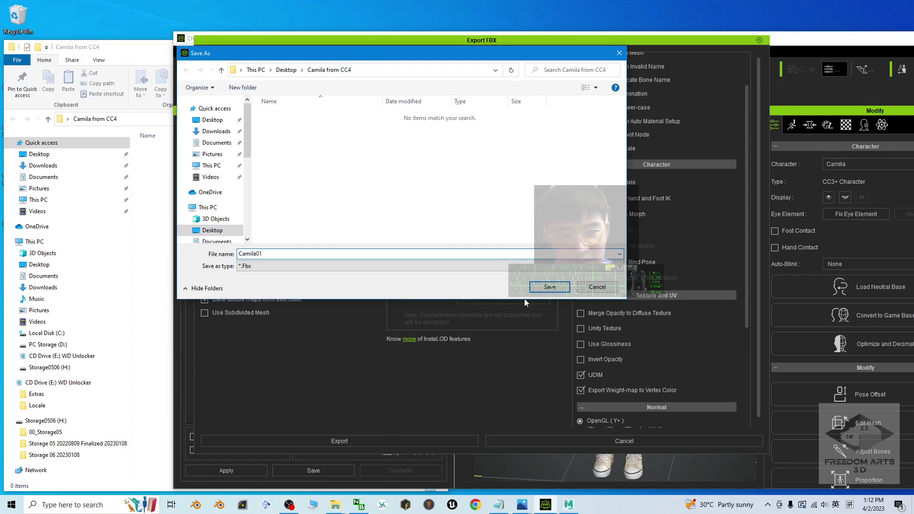
{"action": "left_click", "coordinate": [561, 288]}
- Switch to Maya and import Camila01.Fbx from the "Camila from CC4" folder into the empty scene
{"action": "left_click", "coordinate": [164, 219]}
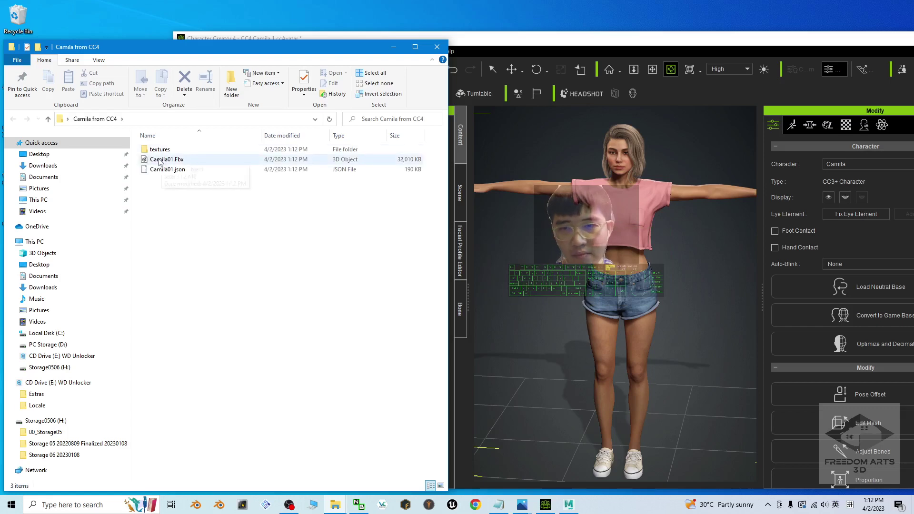
{"action": "left_click", "coordinate": [167, 162]}
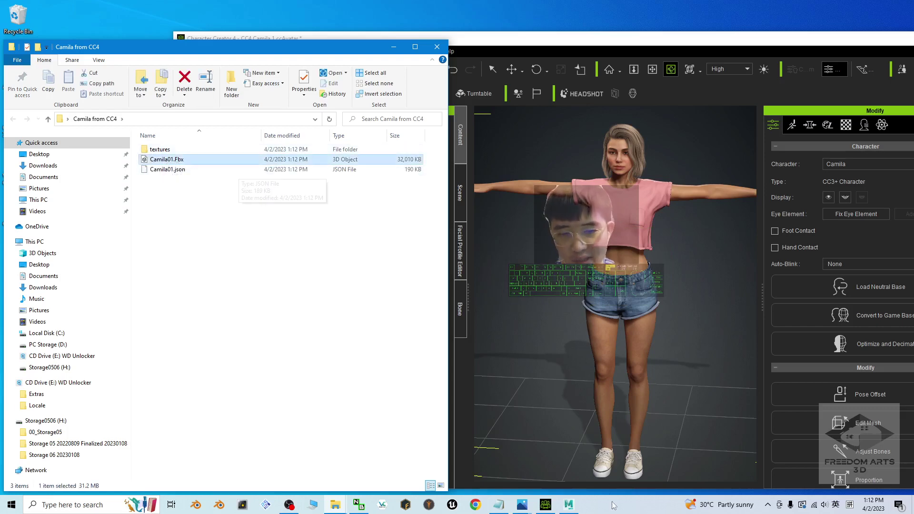
{"action": "left_click", "coordinate": [569, 504]}
{"action": "mouse_move", "coordinate": [336, 505]}
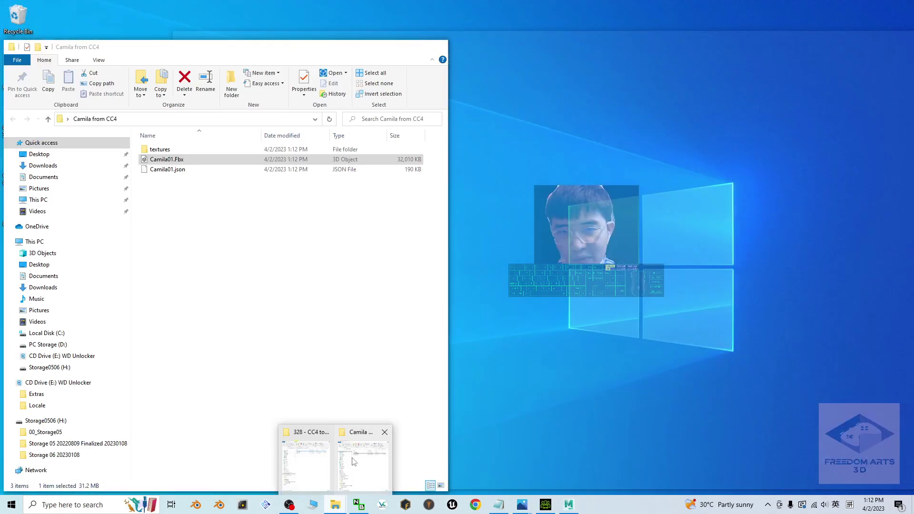
{"action": "left_click", "coordinate": [362, 462]}
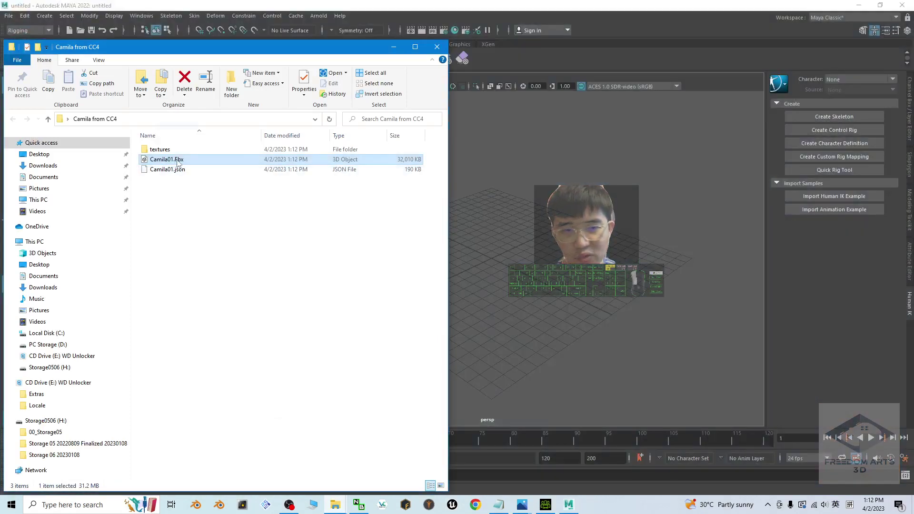
{"action": "left_click", "coordinate": [569, 6]}
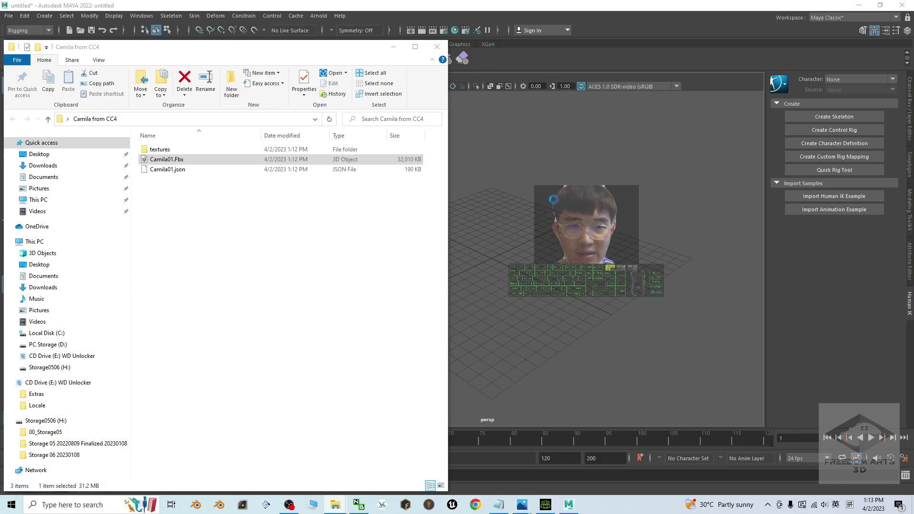
- Examine the imported character from the feet up to full length
{"action": "scroll", "coordinate": [567, 222], "scroll_direction": "up", "scroll_amount": 5}
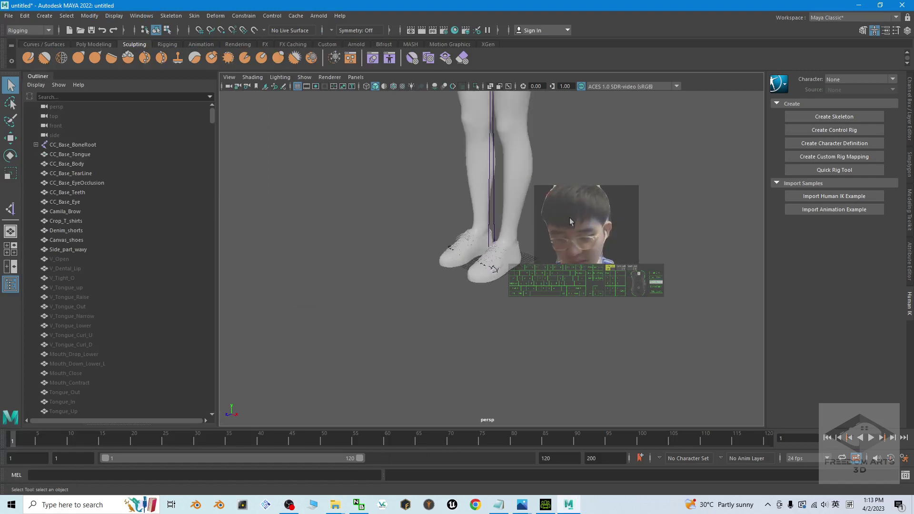
{"action": "middle_click_drag", "start_coordinate": [572, 205], "coordinate": [574, 373], "text": "alt"}
{"action": "left_click_drag", "start_coordinate": [554, 269], "coordinate": [561, 305], "text": "alt"}
{"action": "scroll", "coordinate": [561, 269], "scroll_direction": "down", "scroll_amount": 6}
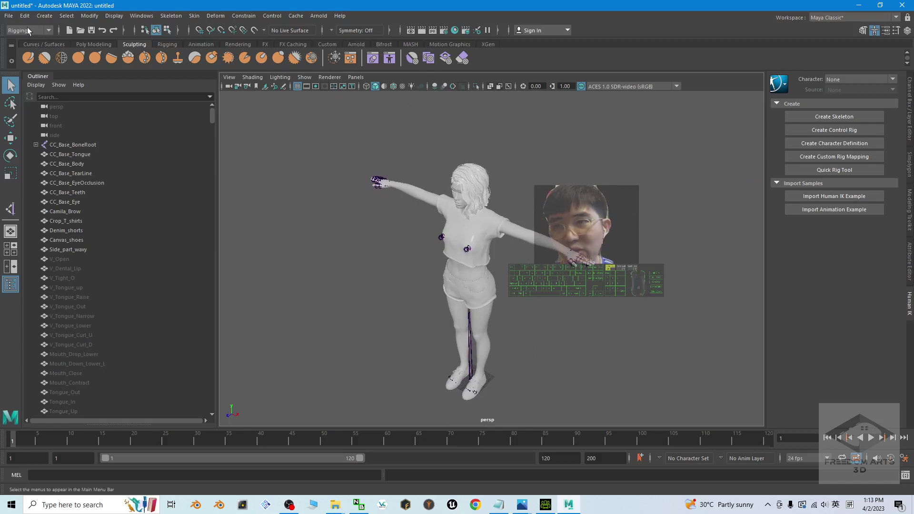
- Switch the menu set to Modeling and back to Rigging
{"action": "left_click", "coordinate": [27, 30]}
{"action": "left_click", "coordinate": [21, 41]}
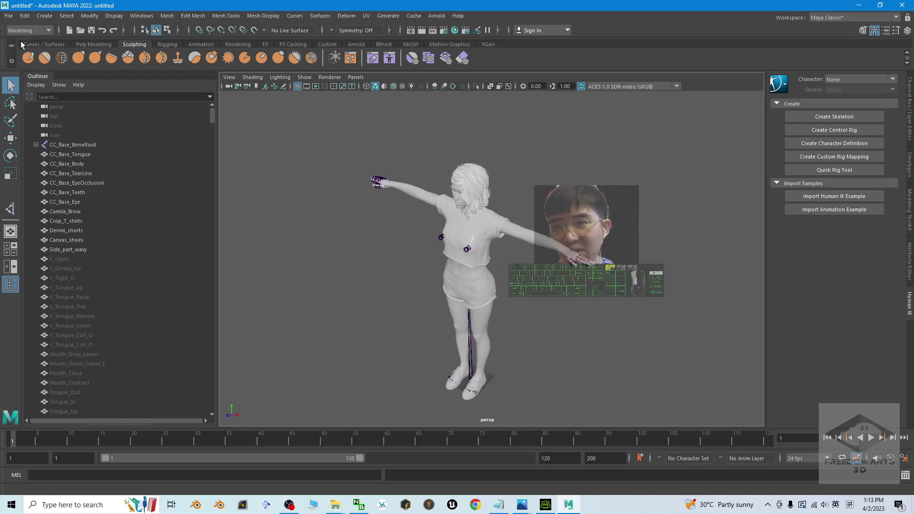
{"action": "left_click", "coordinate": [25, 31]}
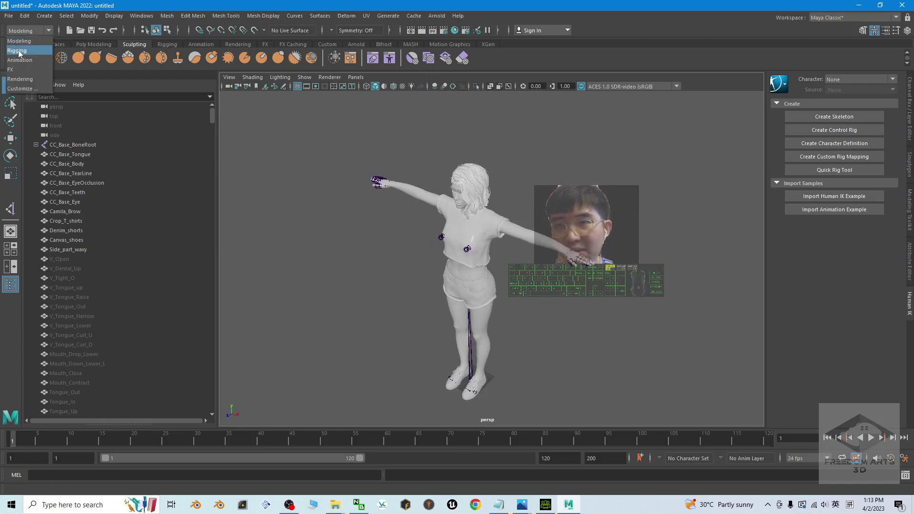
{"action": "left_click", "coordinate": [14, 51]}
{"action": "left_click", "coordinate": [23, 31]}
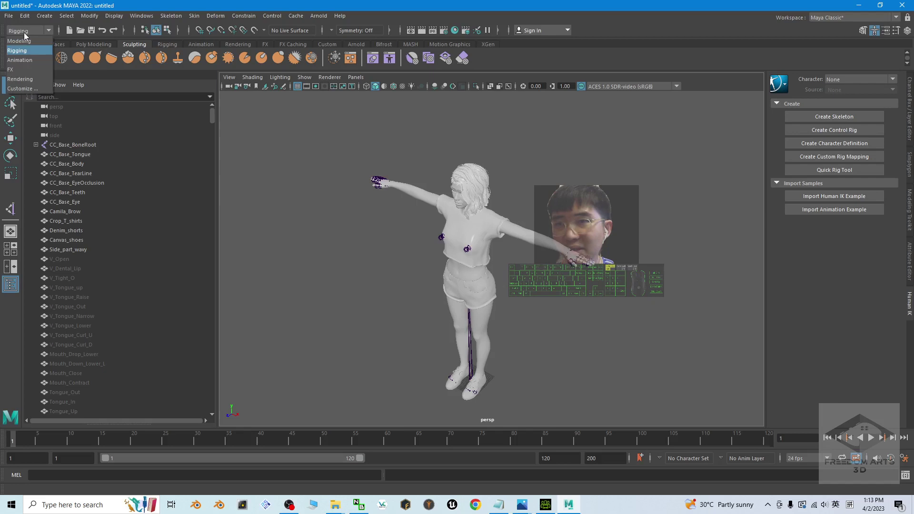
{"action": "left_click", "coordinate": [24, 50]}
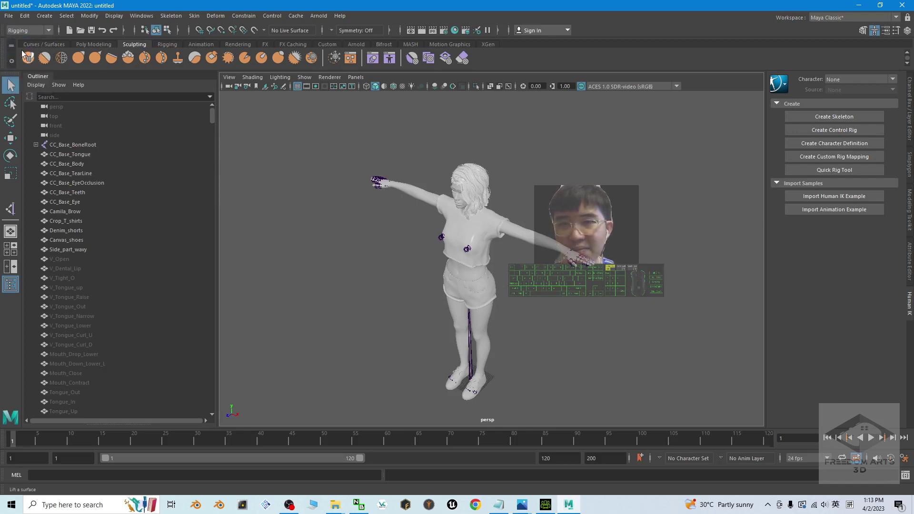
- Close the Human IK panel and reopen it
{"action": "scroll", "coordinate": [581, 175], "scroll_direction": "up", "scroll_amount": 2}
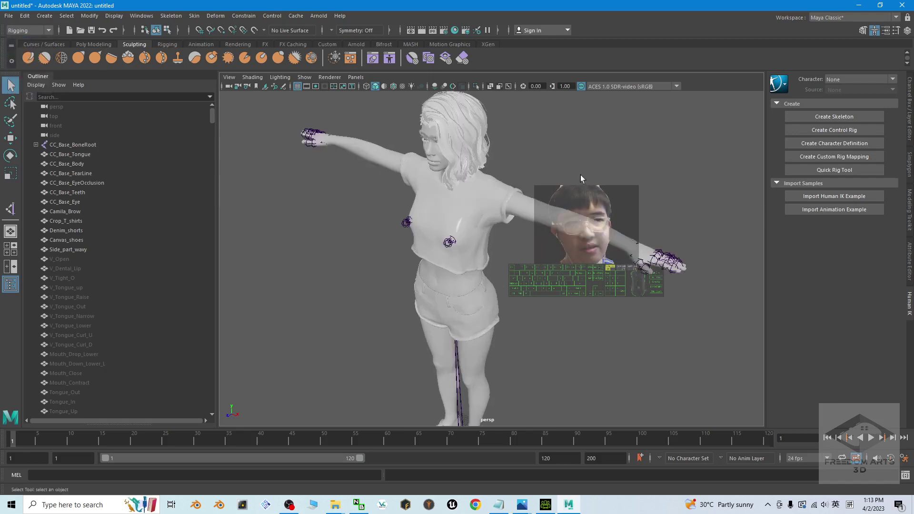
{"action": "left_click", "coordinate": [910, 268]}
{"action": "left_click", "coordinate": [909, 221]}
{"action": "left_click", "coordinate": [910, 308]}
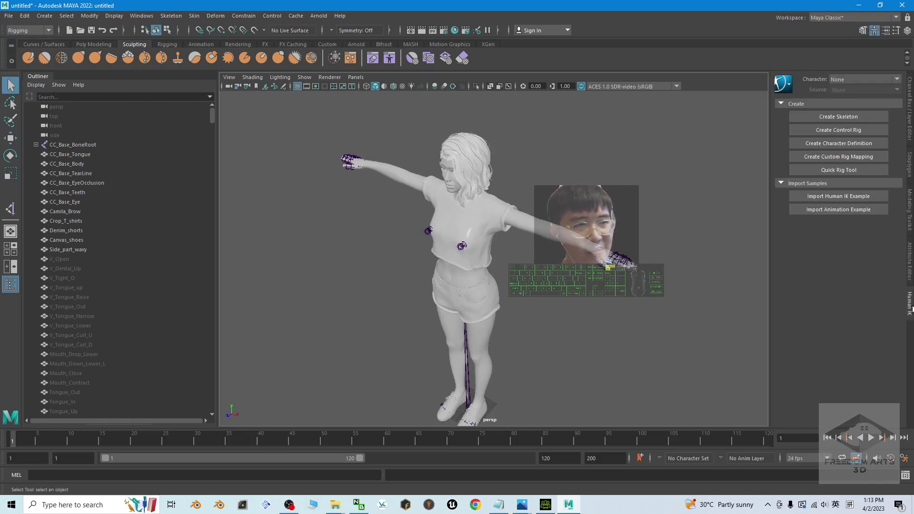
{"action": "right_click", "coordinate": [912, 308]}
{"action": "left_click", "coordinate": [861, 343]}
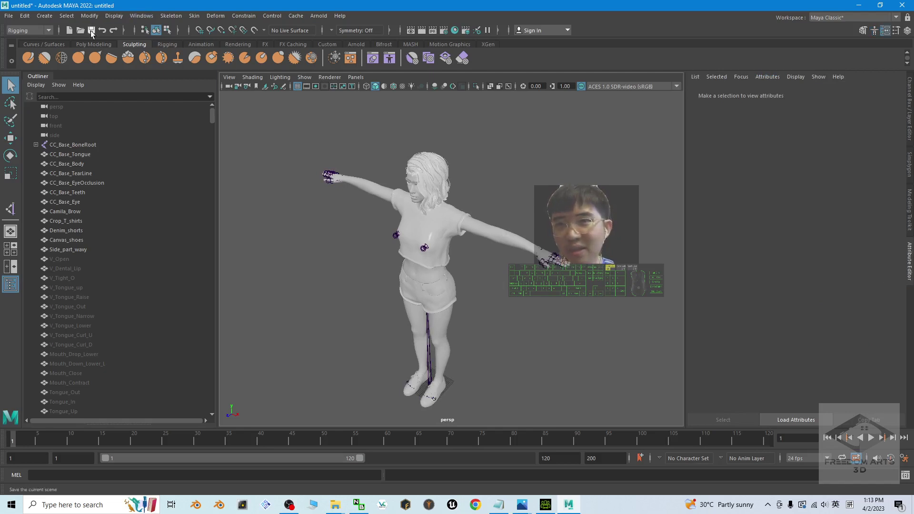
{"action": "left_click", "coordinate": [174, 16]}
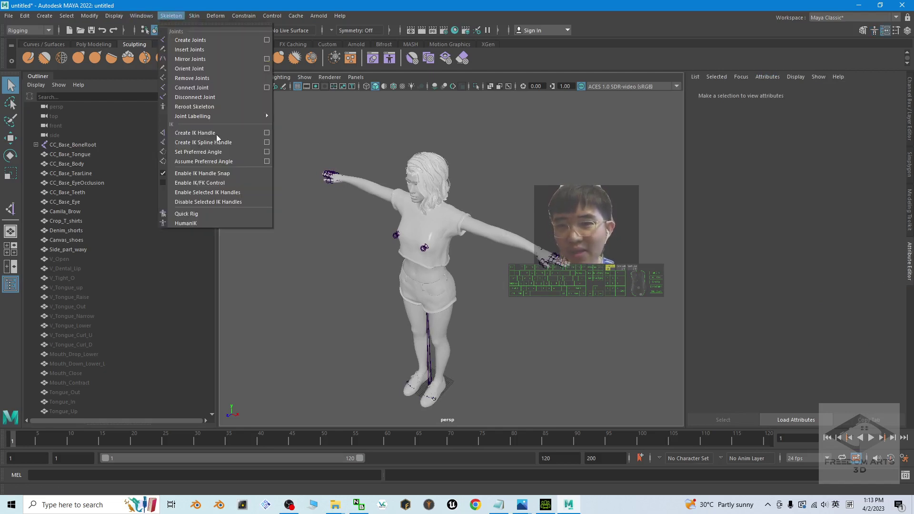
{"action": "left_click", "coordinate": [196, 224]}
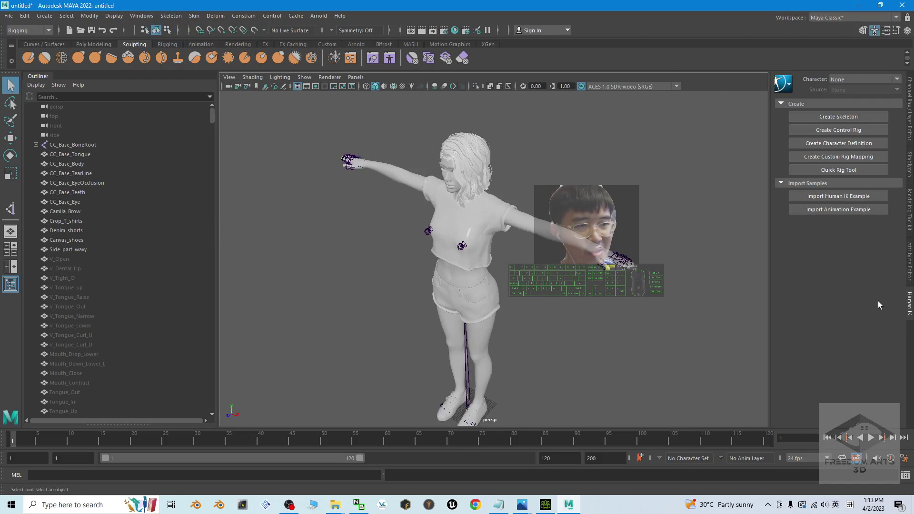
- Examine the imported skeleton by selecting the rib and arm joints and the whole CC_Base_BoneRoot hierarchy, and clear the selection
{"action": "scroll", "coordinate": [520, 177], "scroll_direction": "up", "scroll_amount": 4}
{"action": "scroll", "coordinate": [522, 178], "scroll_direction": "down", "scroll_amount": 2}
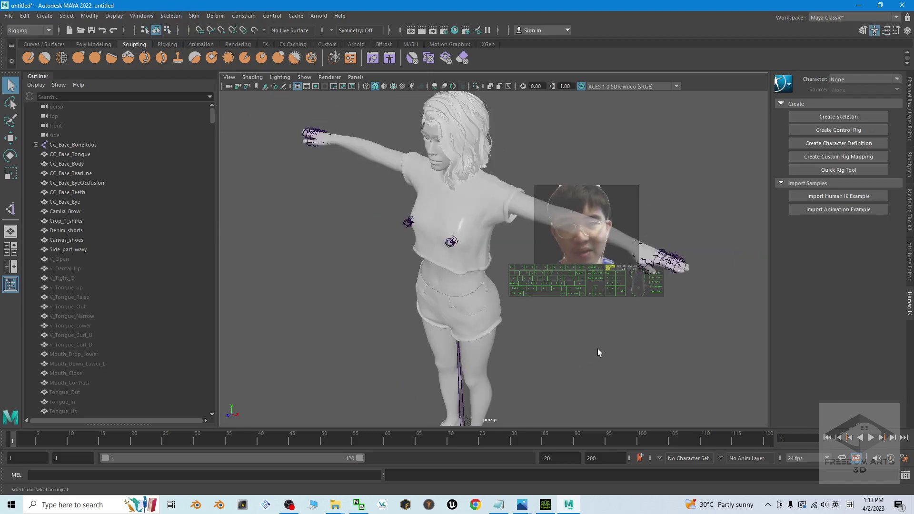
{"action": "left_click", "coordinate": [463, 266]}
{"action": "left_click", "coordinate": [452, 243]}
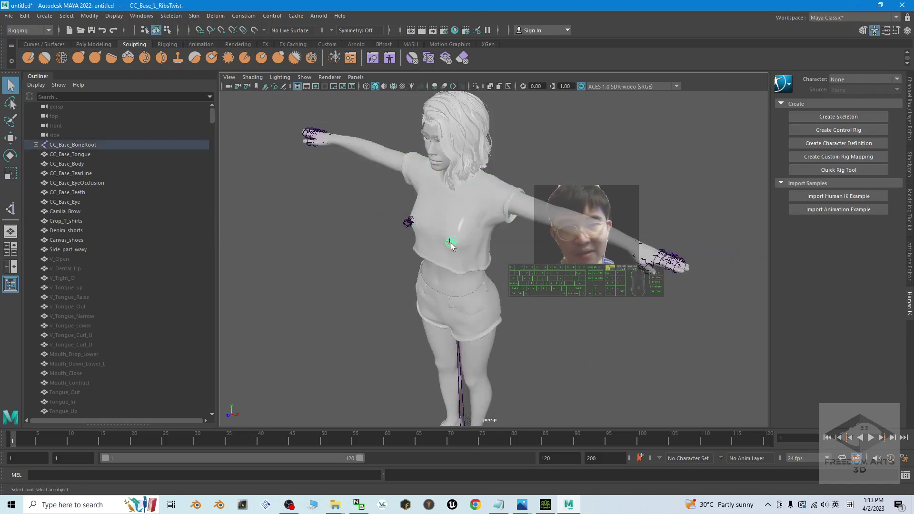
{"action": "left_click", "coordinate": [484, 316]}
{"action": "left_click", "coordinate": [473, 227]}
{"action": "left_click", "coordinate": [599, 228]}
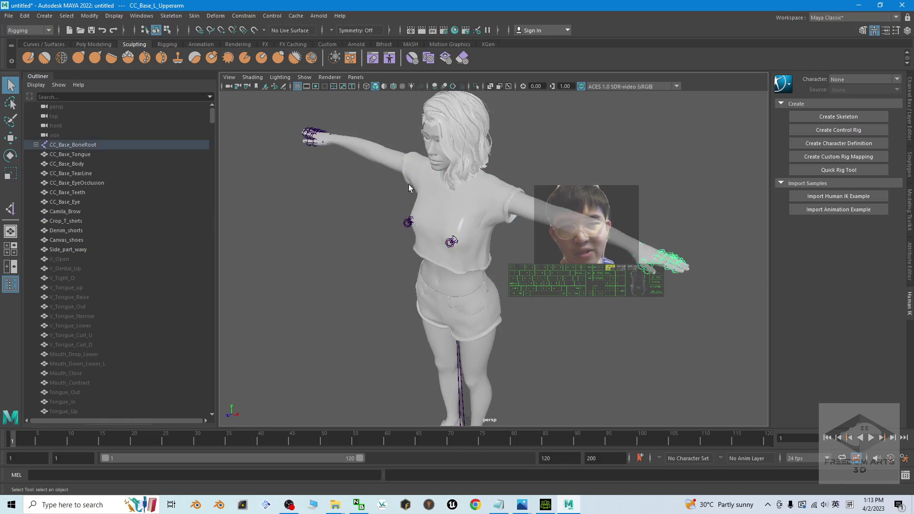
{"action": "left_click", "coordinate": [393, 161]}
{"action": "left_click", "coordinate": [77, 144]}
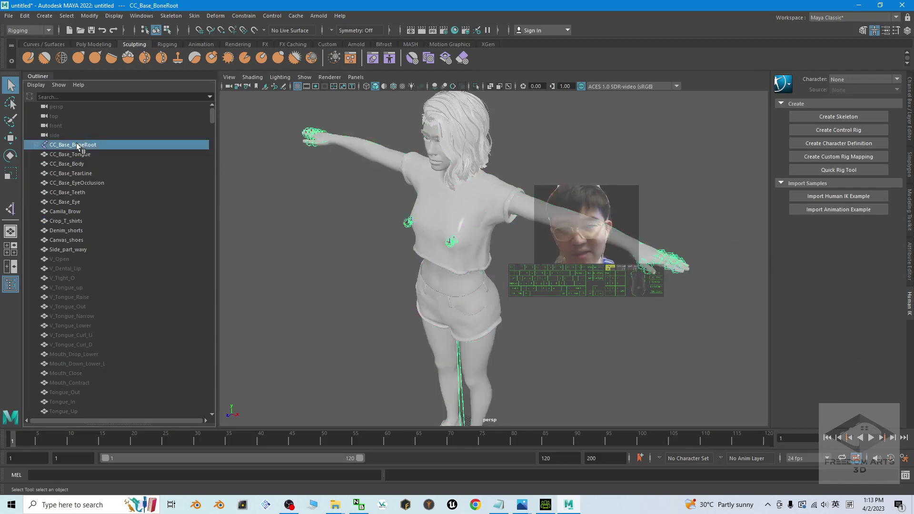
{"action": "left_click", "coordinate": [547, 350]}
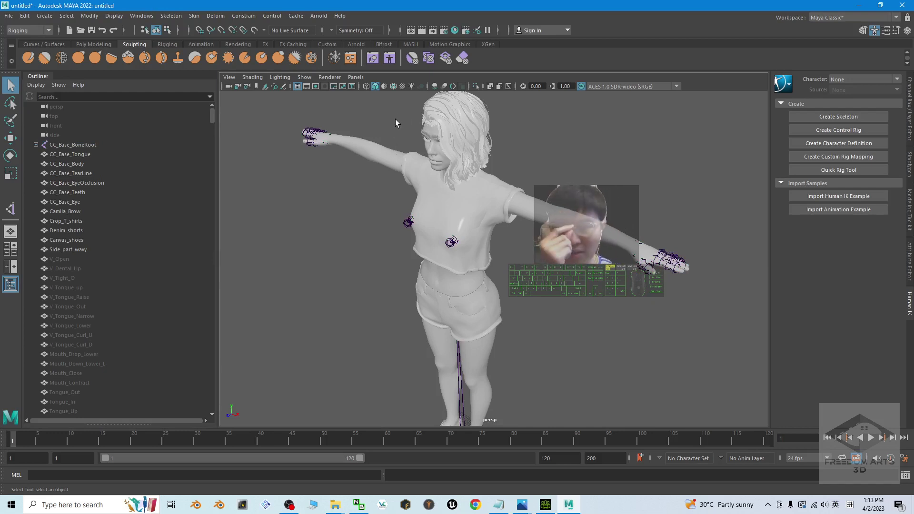
- Display the character in wireframe and select CC_Base_BoneRoot to examine the skeleton around the head and chest
{"action": "left_click", "coordinate": [367, 88]}
{"action": "left_click", "coordinate": [67, 145]}
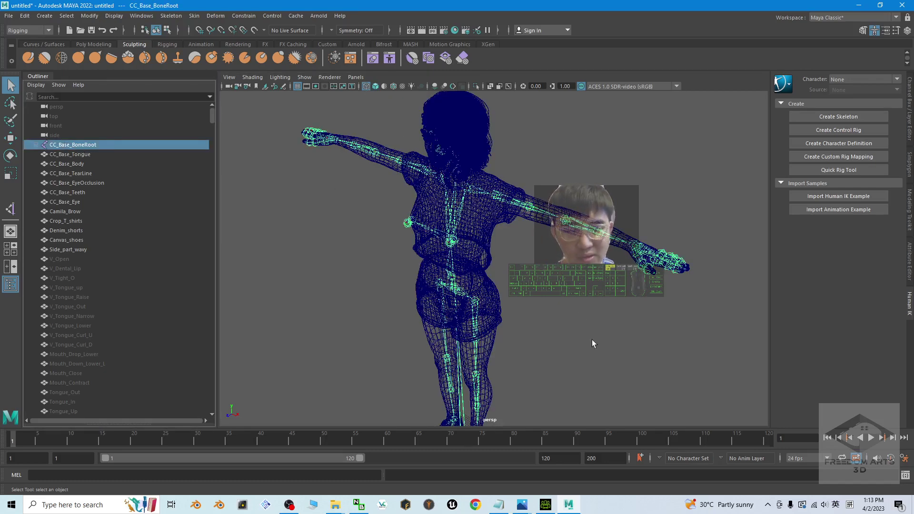
{"action": "middle_click_drag", "start_coordinate": [592, 339], "coordinate": [619, 332]}
{"action": "scroll", "coordinate": [584, 295], "scroll_direction": "up", "scroll_amount": 3}
{"action": "scroll", "coordinate": [584, 297], "scroll_direction": "down", "scroll_amount": 3}
{"action": "left_click_drag", "start_coordinate": [580, 318], "coordinate": [622, 306], "text": "alt"}
{"action": "scroll", "coordinate": [570, 321], "scroll_direction": "up", "scroll_amount": 5}
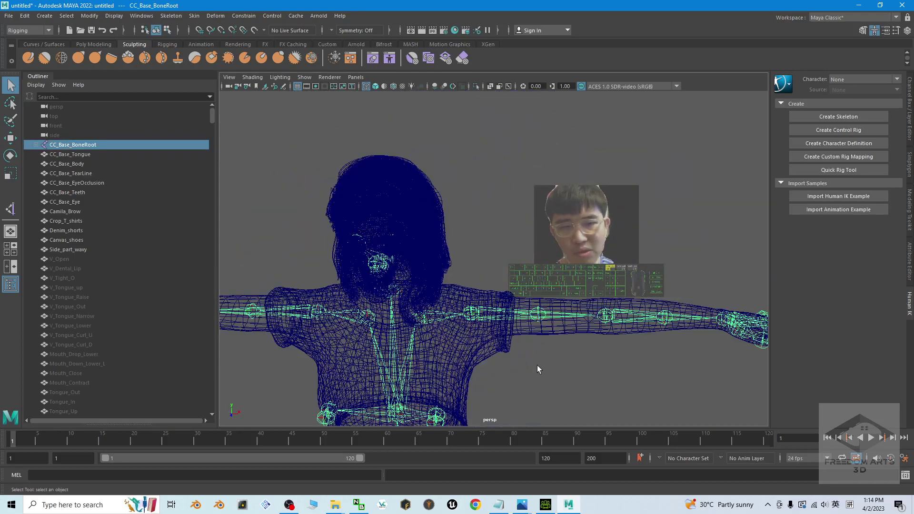
{"action": "middle_click_drag", "start_coordinate": [538, 353], "coordinate": [565, 314], "text": "alt"}
{"action": "left_click_drag", "start_coordinate": [566, 314], "coordinate": [563, 308], "text": "alt"}
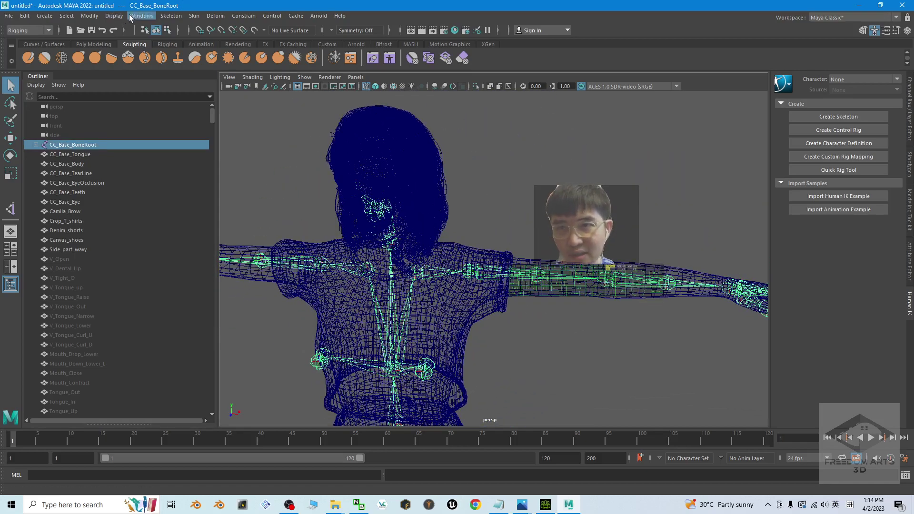
- Set the joint display size to 1.23 and clear the selection
{"action": "left_click", "coordinate": [107, 16]}
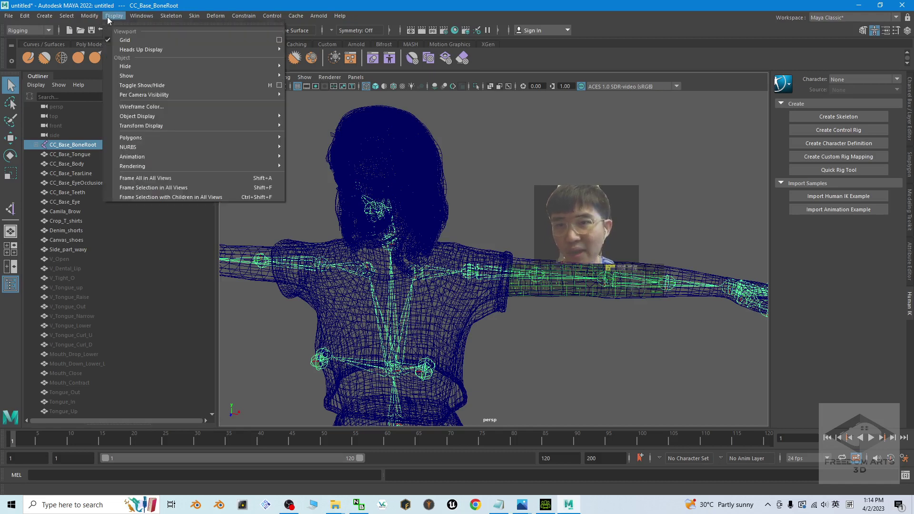
{"action": "mouse_move", "coordinate": [175, 167]}
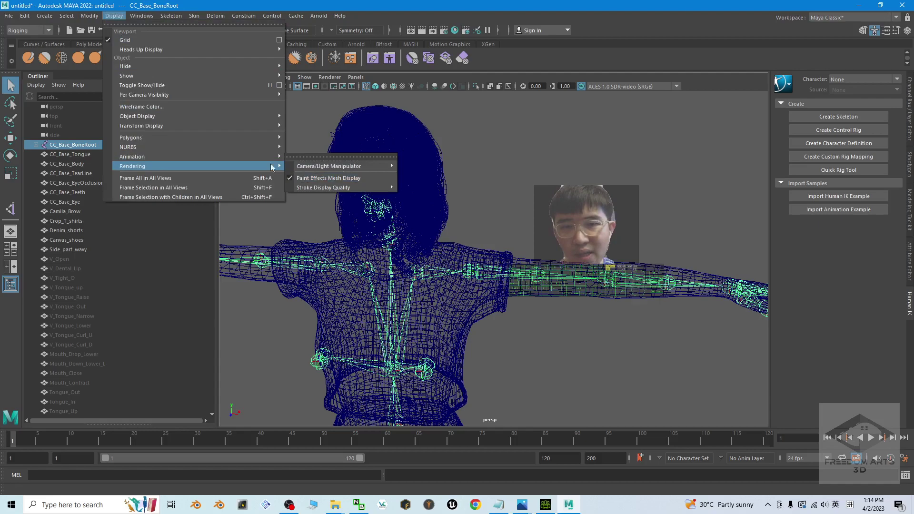
{"action": "left_click", "coordinate": [322, 179]}
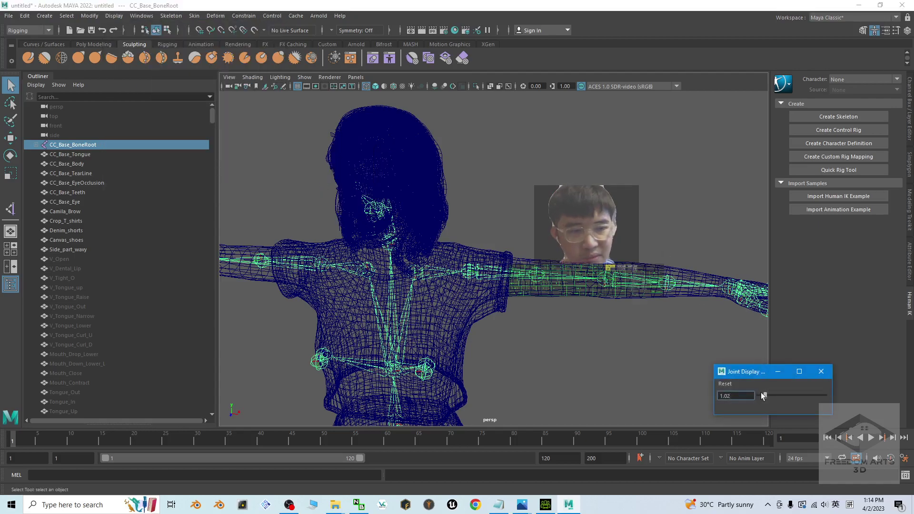
{"action": "left_click_drag", "start_coordinate": [764, 396], "coordinate": [766, 398]}
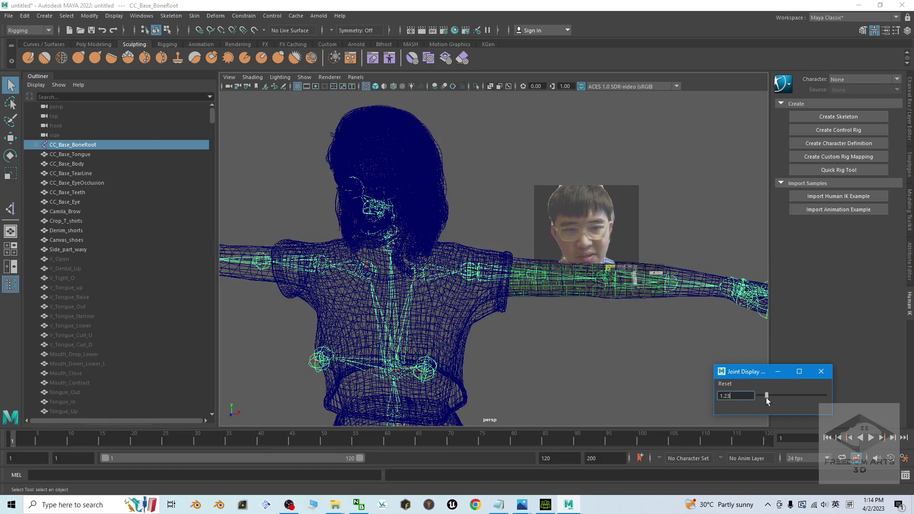
{"action": "left_click", "coordinate": [821, 372]}
{"action": "left_click", "coordinate": [619, 185]}
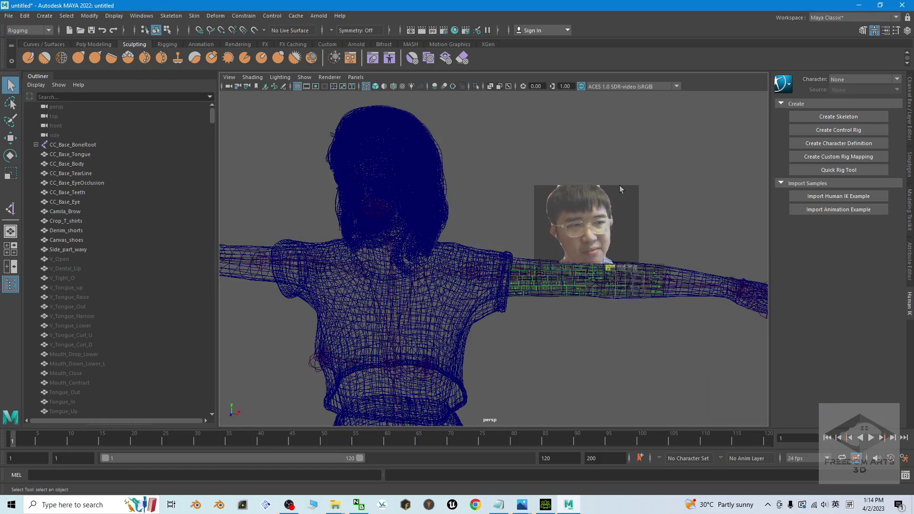
- Create a new HumanIK character definition
{"action": "scroll", "coordinate": [547, 214], "scroll_direction": "up", "scroll_amount": 2}
{"action": "scroll", "coordinate": [522, 231], "scroll_direction": "down", "scroll_amount": 2}
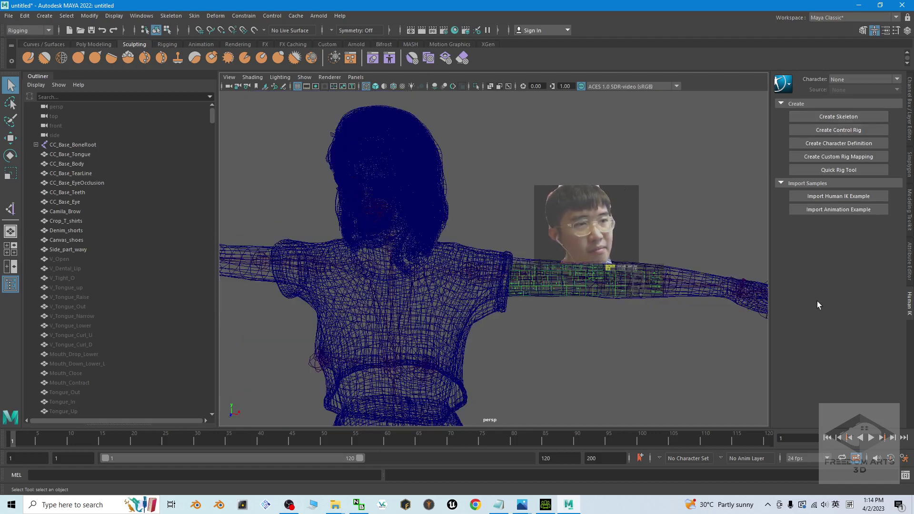
{"action": "left_click", "coordinate": [843, 142]}
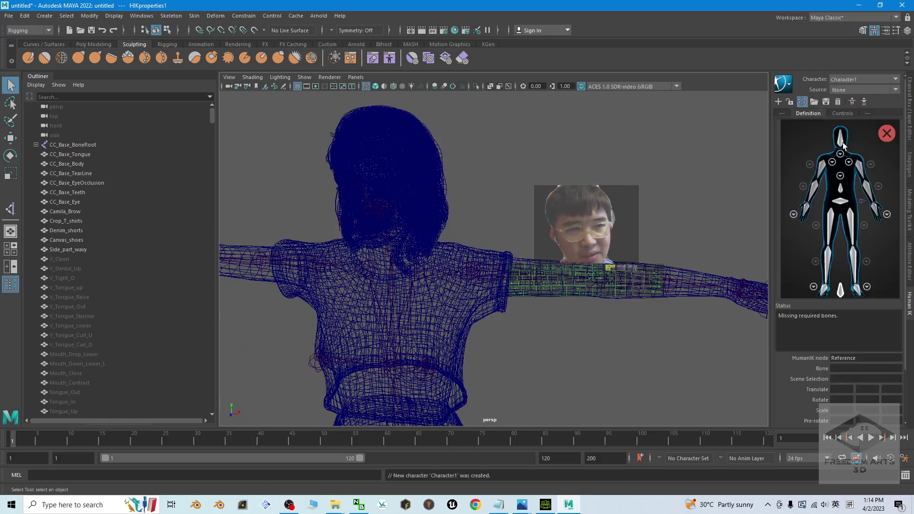
{"action": "scroll", "coordinate": [385, 217], "scroll_direction": "up", "scroll_amount": 3}
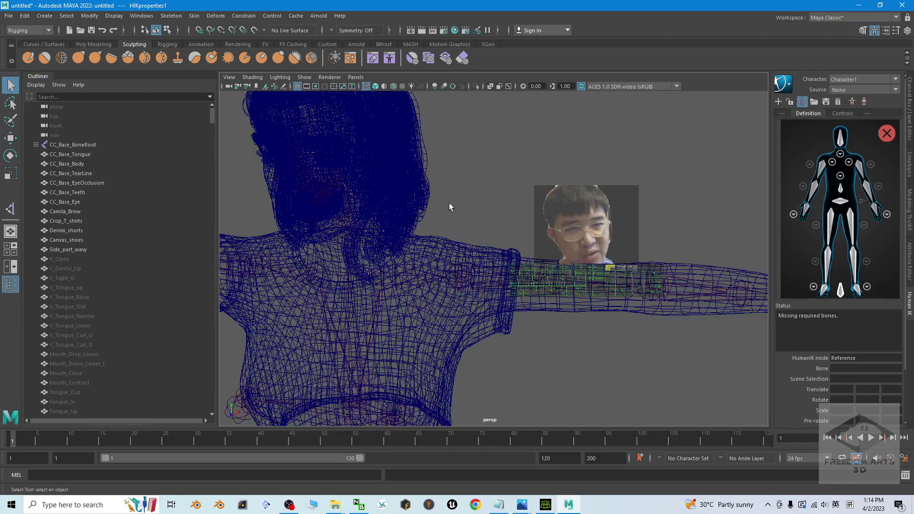
{"action": "scroll", "coordinate": [449, 203], "scroll_direction": "down", "scroll_amount": 2}
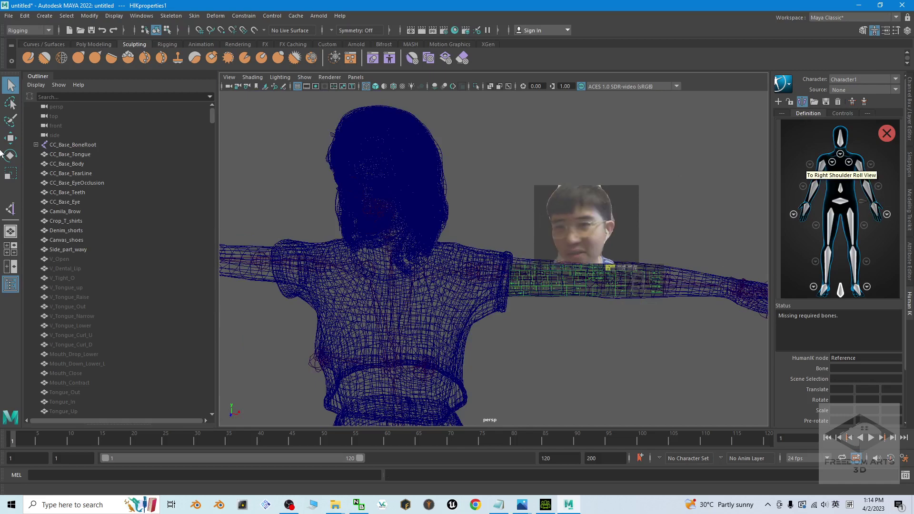
- Expand the CC_Base_BoneRoot hierarchy to list both legs' thigh, calf and thigh twist joints and the CC_Base_Waist branch
{"action": "left_click", "coordinate": [35, 145]}
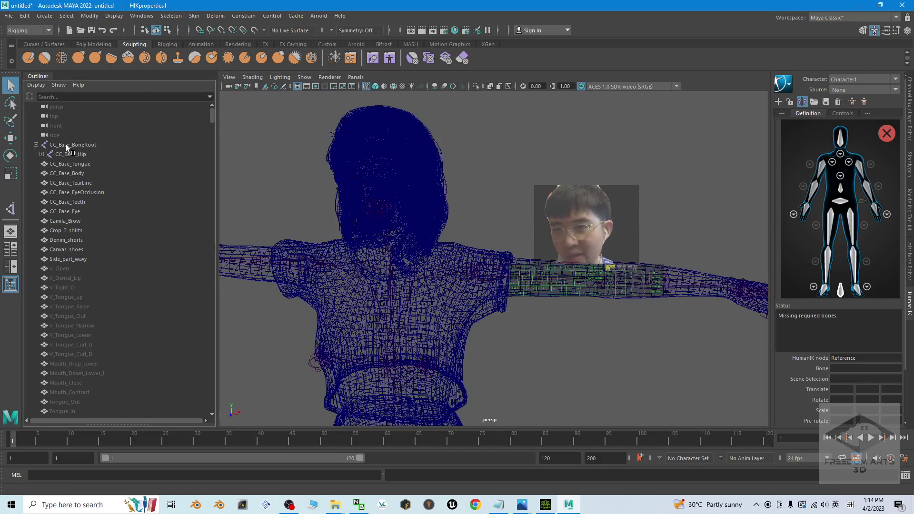
{"action": "left_click", "coordinate": [41, 154]}
{"action": "left_click", "coordinate": [47, 164]}
{"action": "left_click", "coordinate": [53, 174]}
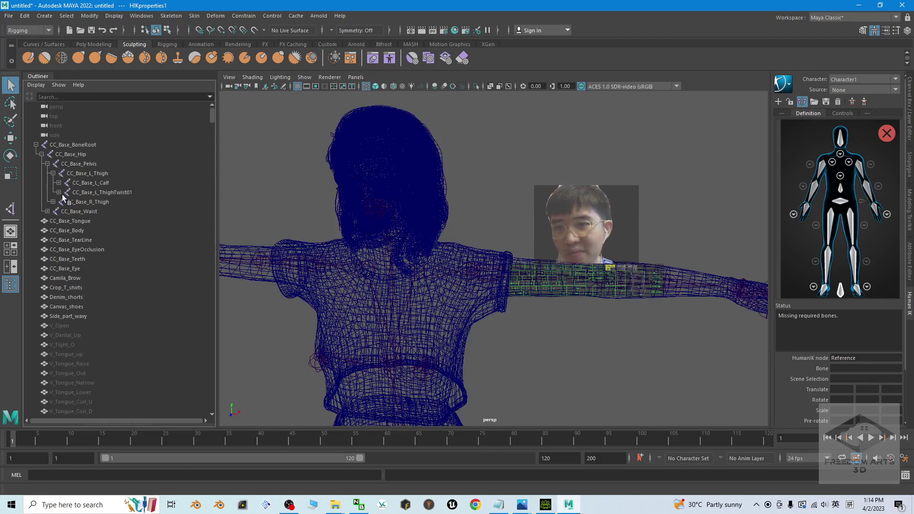
{"action": "left_click", "coordinate": [59, 183]}
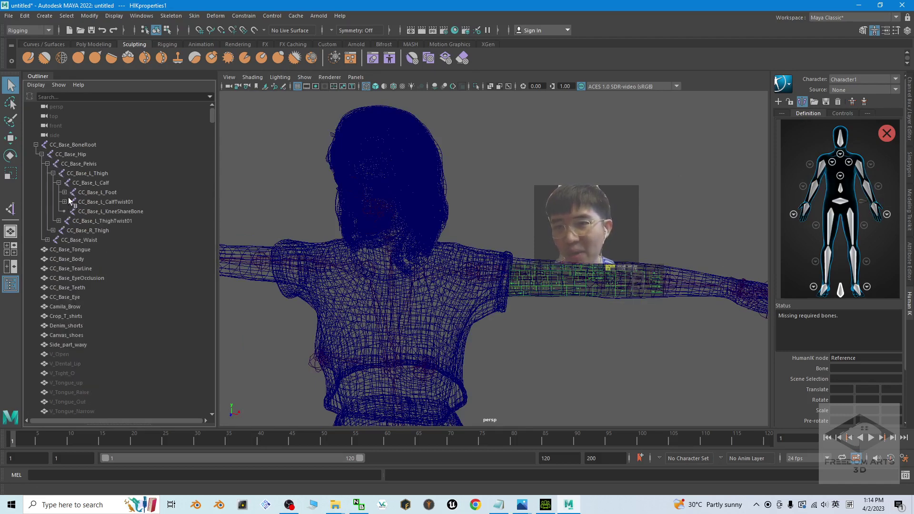
{"action": "left_click", "coordinate": [59, 221]}
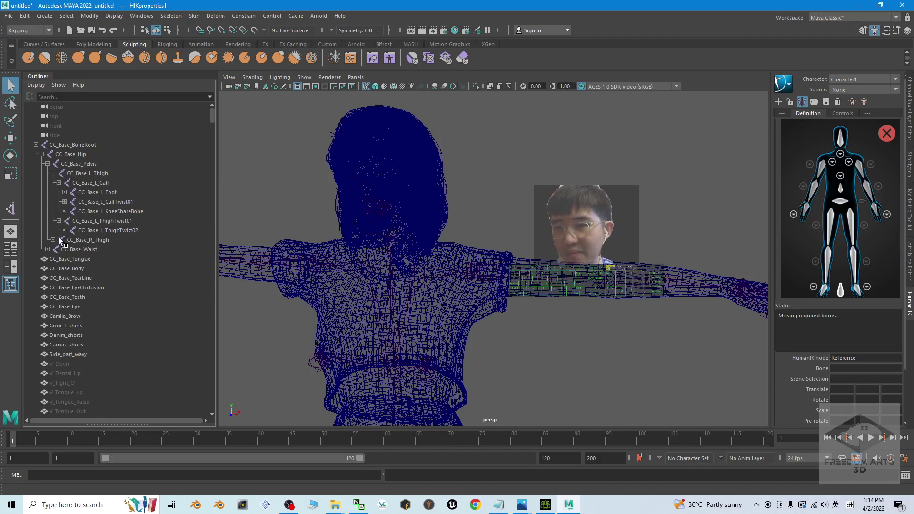
{"action": "left_click", "coordinate": [52, 240]}
{"action": "left_click", "coordinate": [47, 268]}
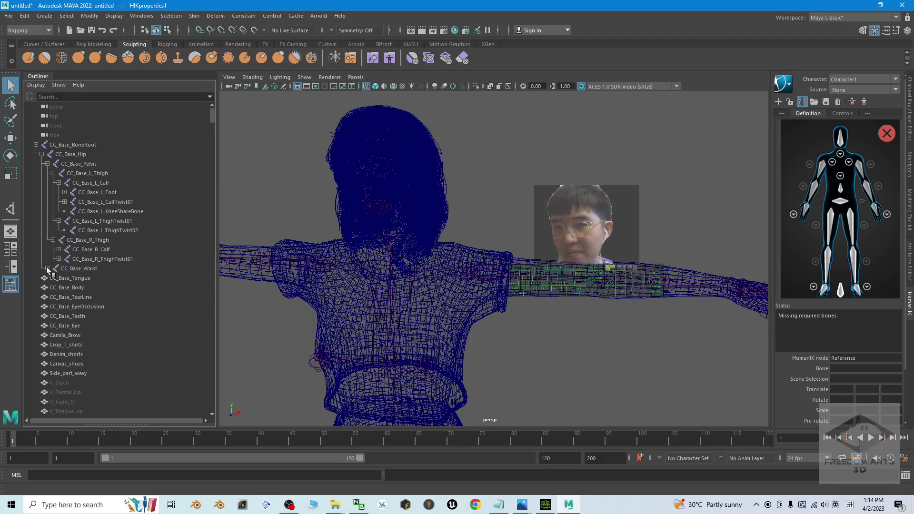
{"action": "left_click", "coordinate": [59, 259]}
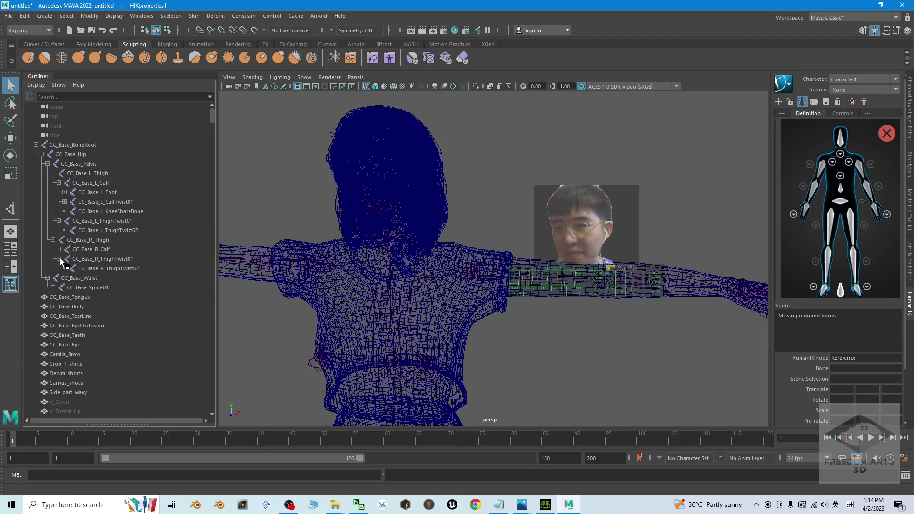
{"action": "left_click", "coordinate": [59, 249]}
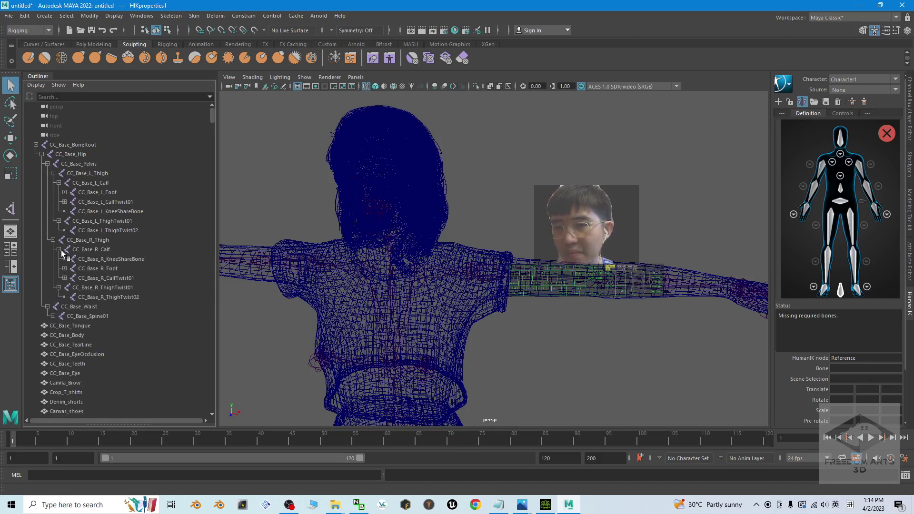
- Expand CC_Base_L_Foot and inspect the joints under CC_Base_L_ToeBase and CC_Base_L_CalfTwist01, collapsing both again
{"action": "left_click", "coordinate": [64, 192]}
{"action": "left_click", "coordinate": [70, 212]}
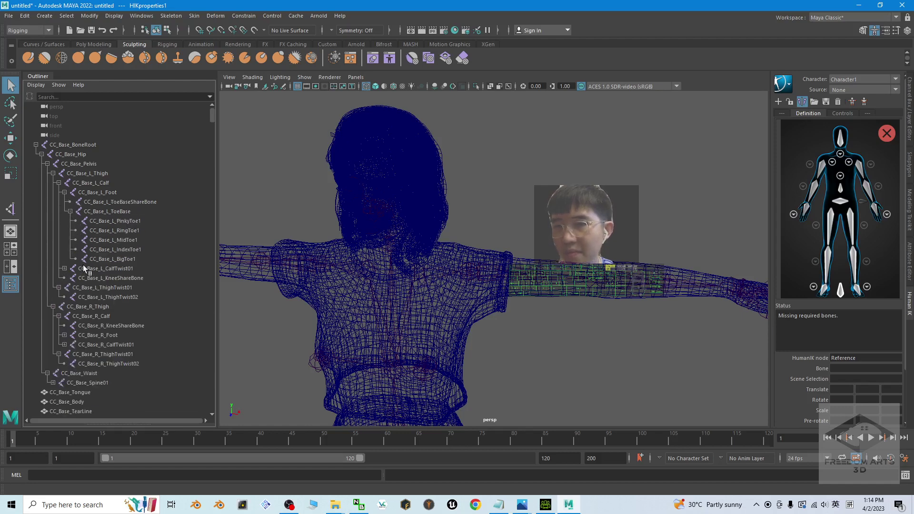
{"action": "left_click", "coordinate": [70, 212]}
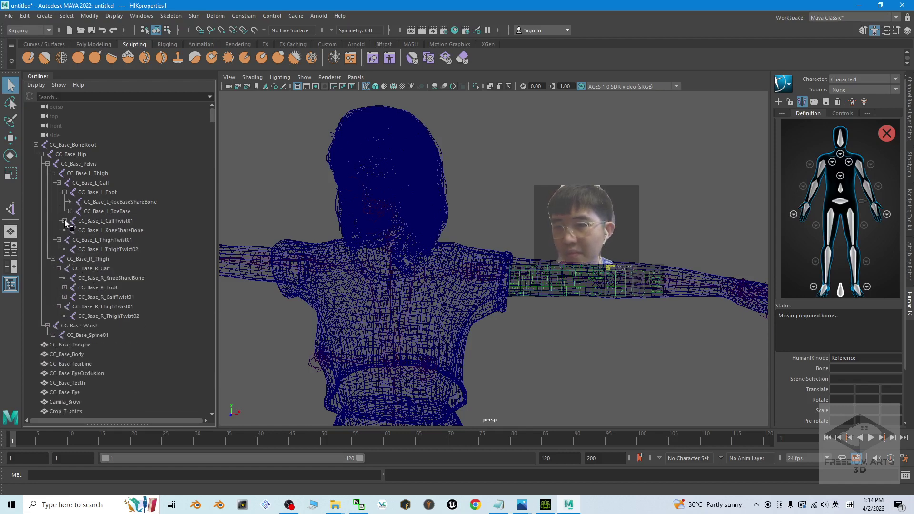
{"action": "left_click", "coordinate": [64, 221]}
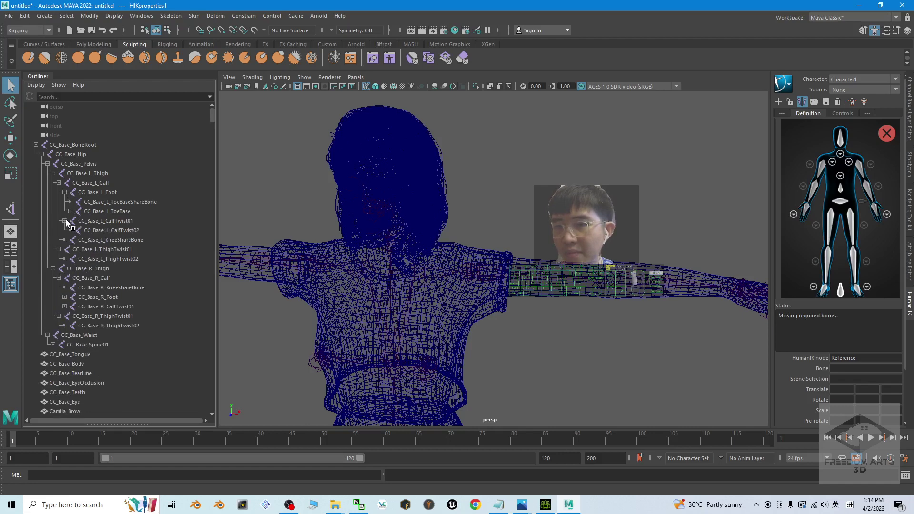
{"action": "left_click", "coordinate": [64, 221]}
{"action": "left_click", "coordinate": [64, 221]}
{"action": "left_click", "coordinate": [64, 221]}
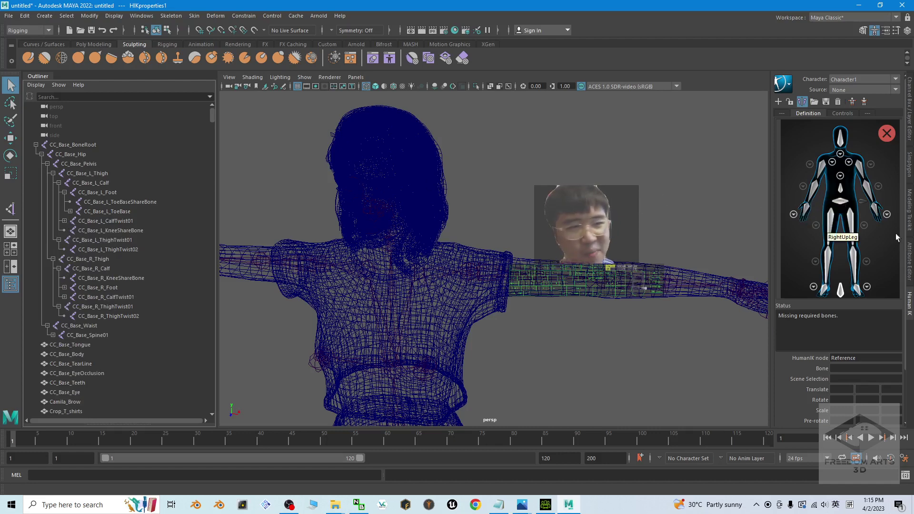
- Assign the CC_Base_Hip joint to the Hips node of the character definition
{"action": "left_click", "coordinate": [841, 203]}
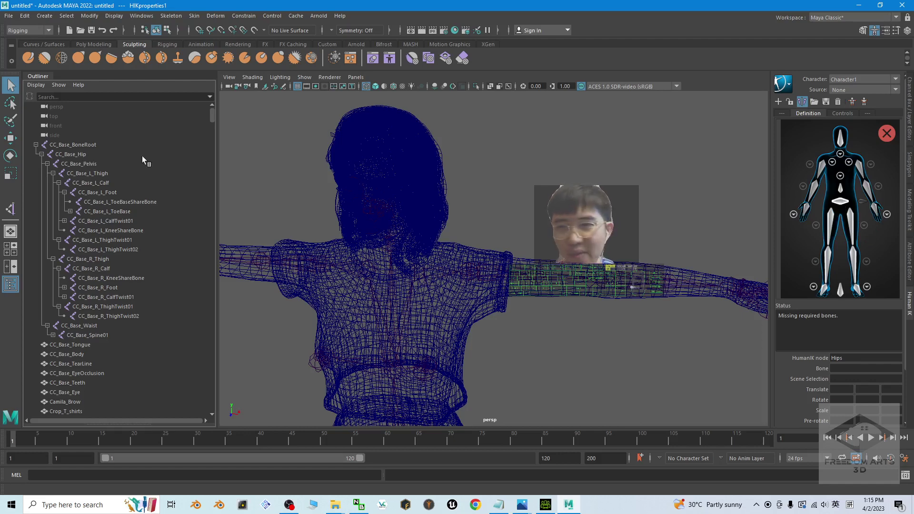
{"action": "left_click", "coordinate": [98, 156]}
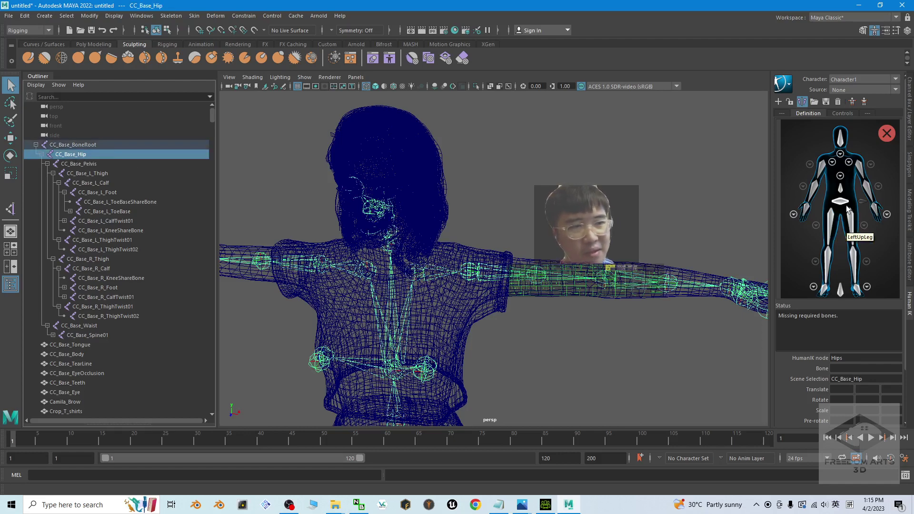
{"action": "left_click", "coordinate": [750, 216]}
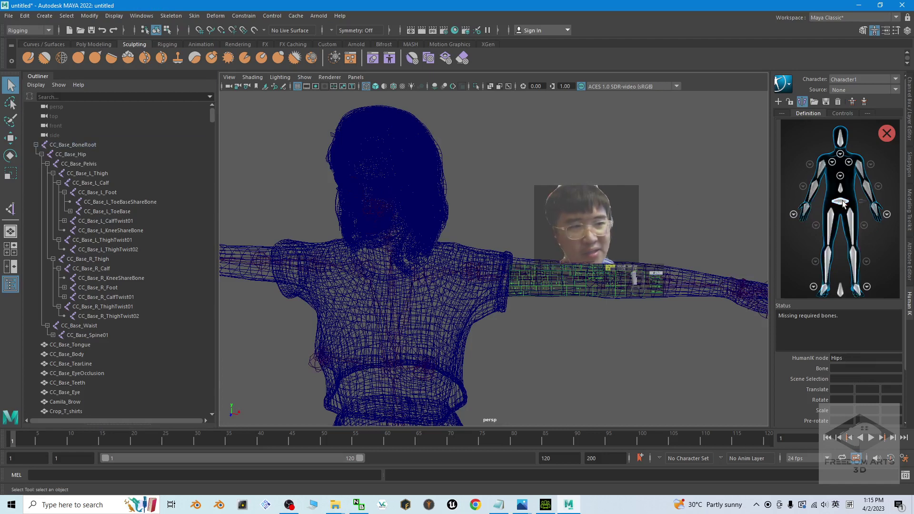
{"action": "left_click", "coordinate": [76, 153]}
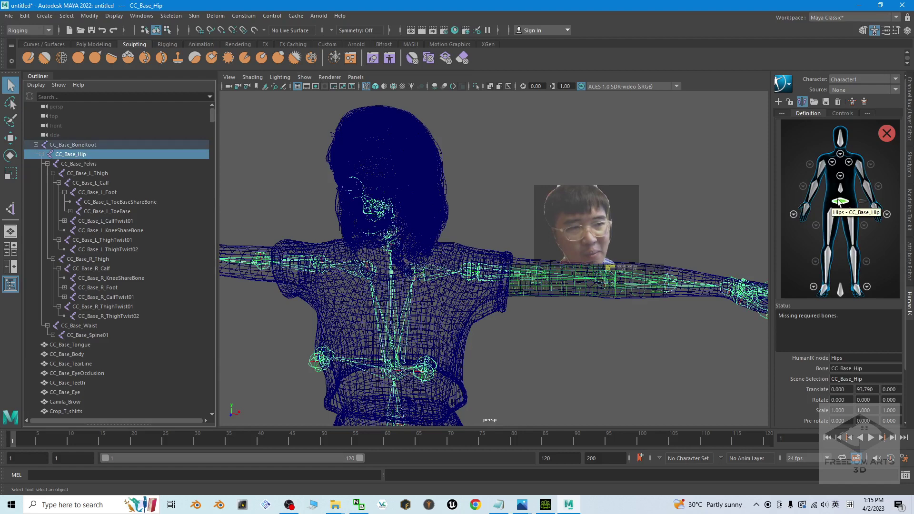
- Compare the pelvis, left thigh and waist joints, and assign CC_Base_Waist to the Spine node of the character definition
{"action": "left_click", "coordinate": [842, 190]}
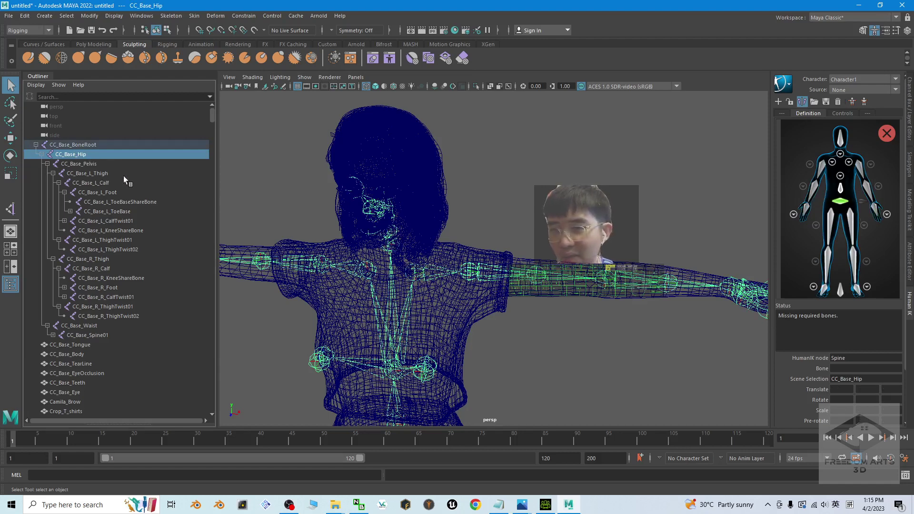
{"action": "left_click", "coordinate": [88, 163]}
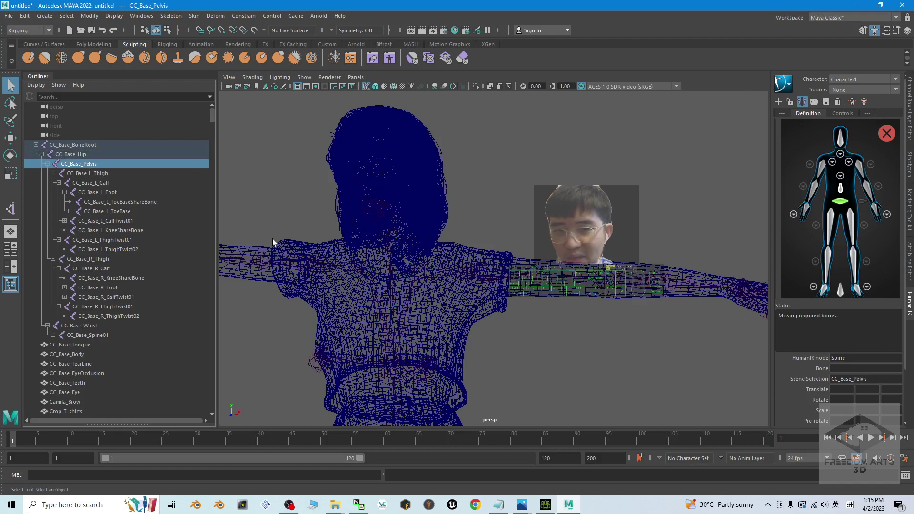
{"action": "scroll", "coordinate": [476, 319], "scroll_direction": "down", "scroll_amount": 6}
{"action": "scroll", "coordinate": [516, 341], "scroll_direction": "up", "scroll_amount": 2}
{"action": "left_click", "coordinate": [83, 173]}
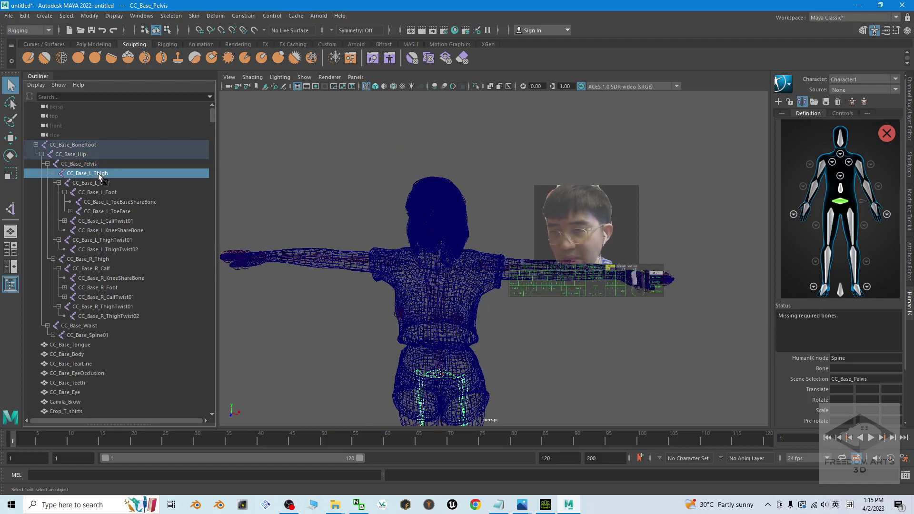
{"action": "left_click", "coordinate": [84, 164]}
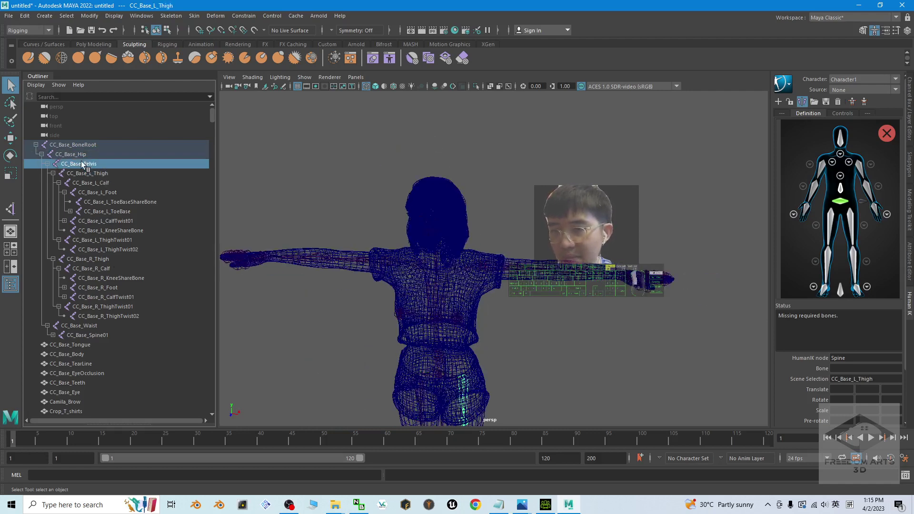
{"action": "left_click", "coordinate": [94, 329]}
{"action": "scroll", "coordinate": [512, 333], "scroll_direction": "down", "scroll_amount": 4}
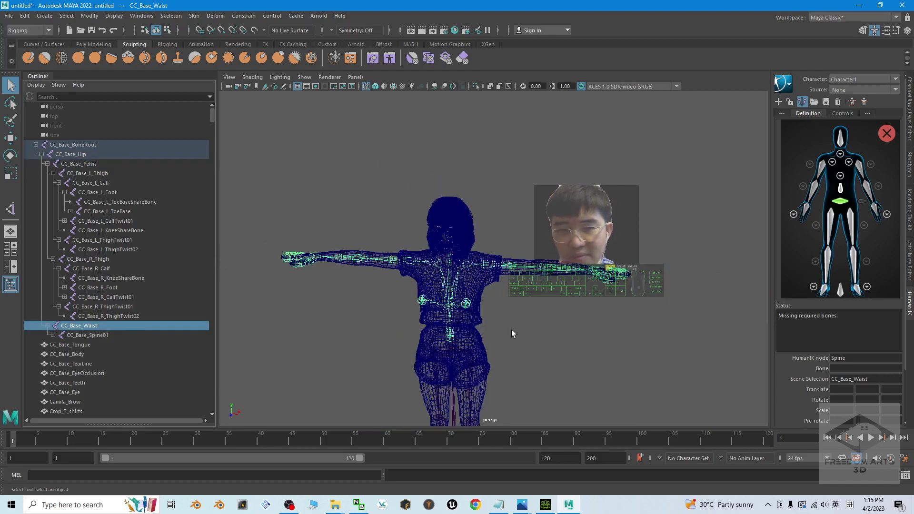
{"action": "double_click", "coordinate": [841, 190]}
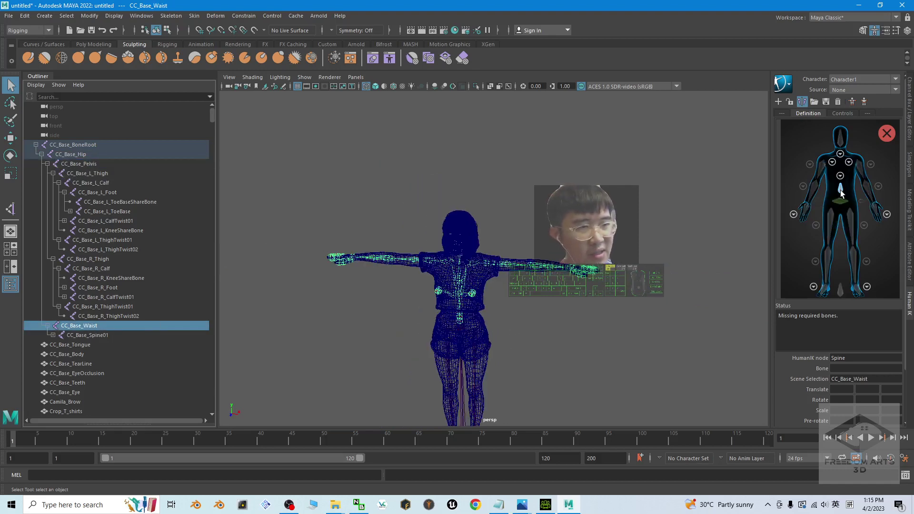
{"action": "left_click", "coordinate": [90, 326]}
{"action": "left_click", "coordinate": [834, 230]}
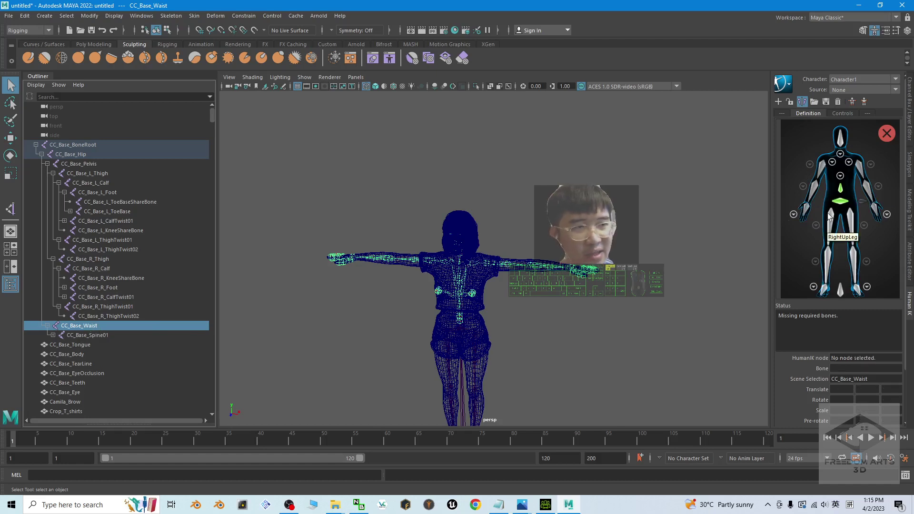
- Expand the CC_Base_Spine01 hierarchy through the neck joints and assign CC_Base_Head to the Head node of the character definition
{"action": "left_click", "coordinate": [841, 138]}
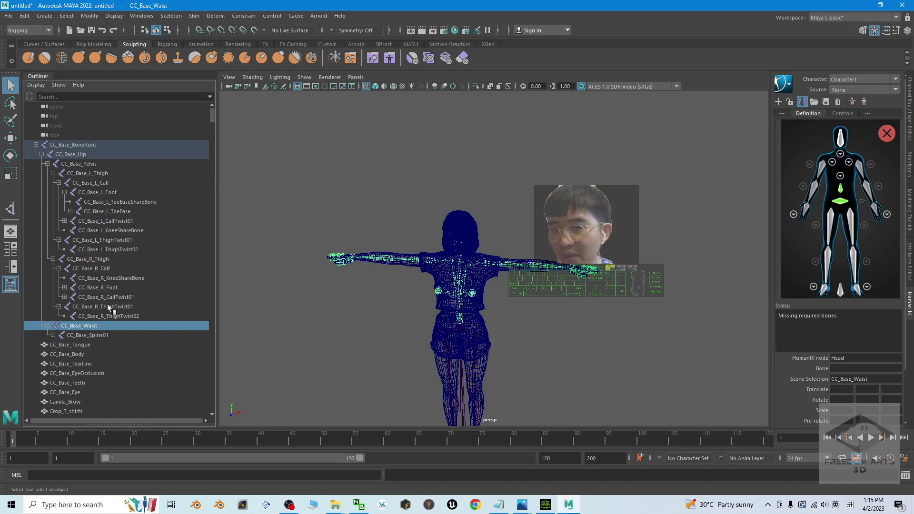
{"action": "scroll", "coordinate": [450, 209], "scroll_direction": "up", "scroll_amount": 6}
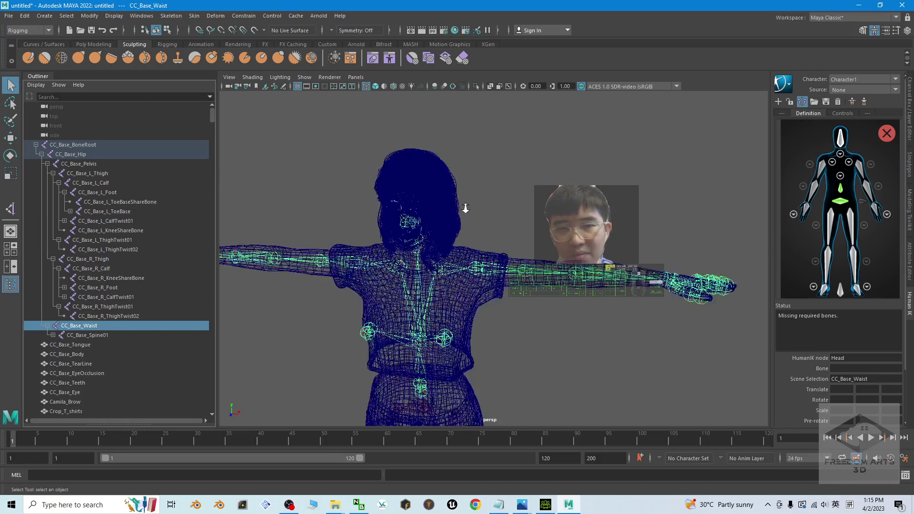
{"action": "scroll", "coordinate": [450, 209], "scroll_direction": "down", "scroll_amount": 5}
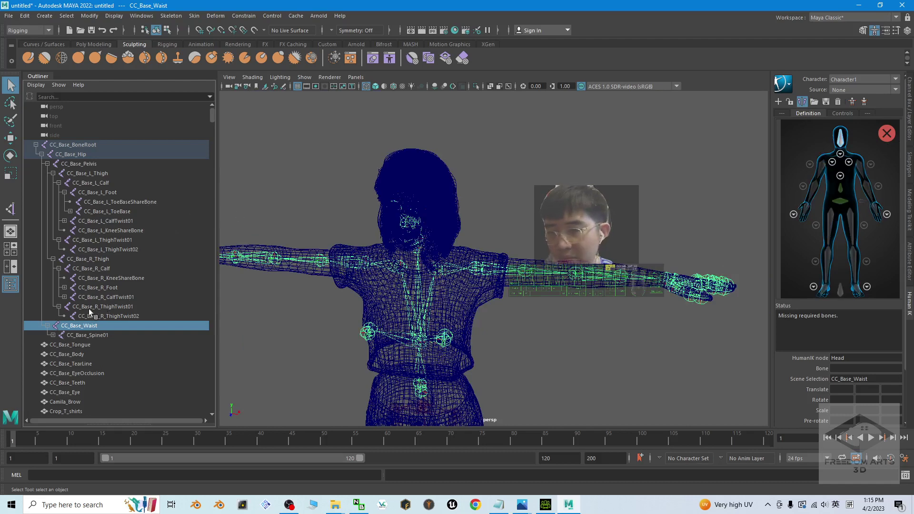
{"action": "left_click", "coordinate": [53, 335]}
{"action": "left_click", "coordinate": [59, 345]}
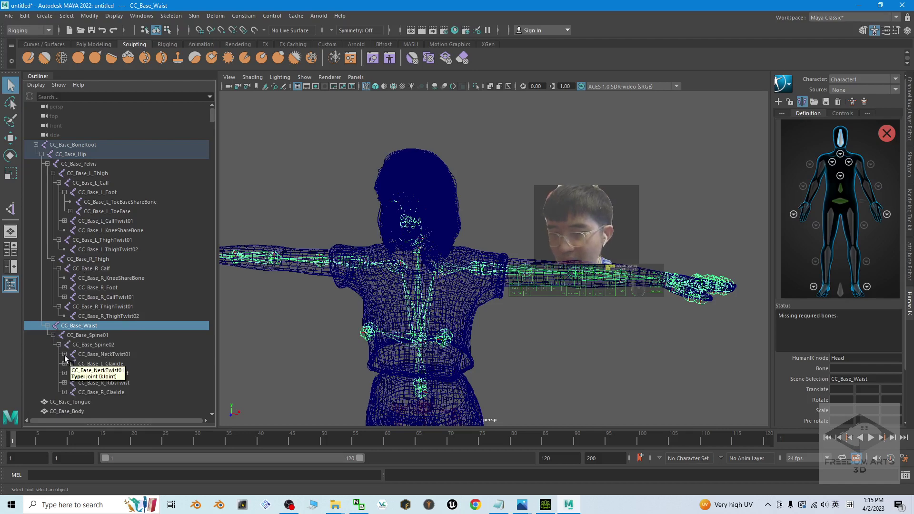
{"action": "left_click", "coordinate": [64, 354]}
{"action": "left_click", "coordinate": [70, 365]}
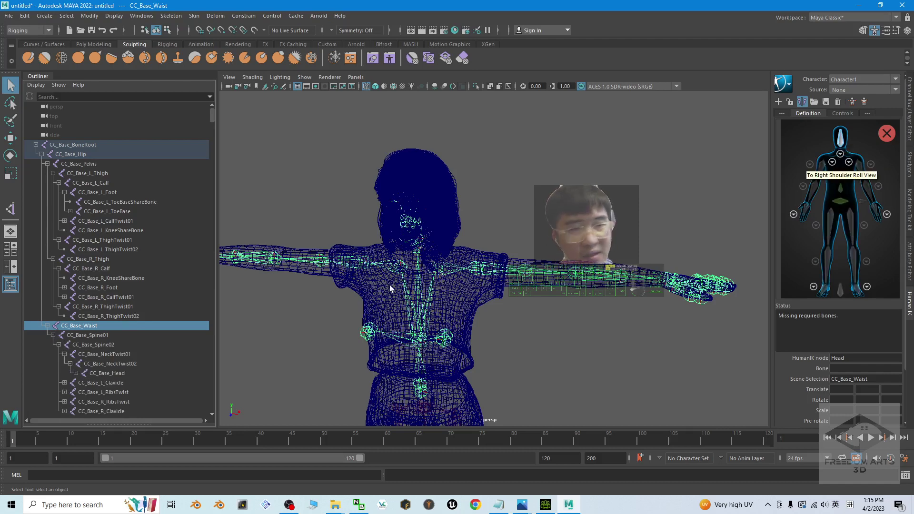
{"action": "left_click", "coordinate": [114, 373]}
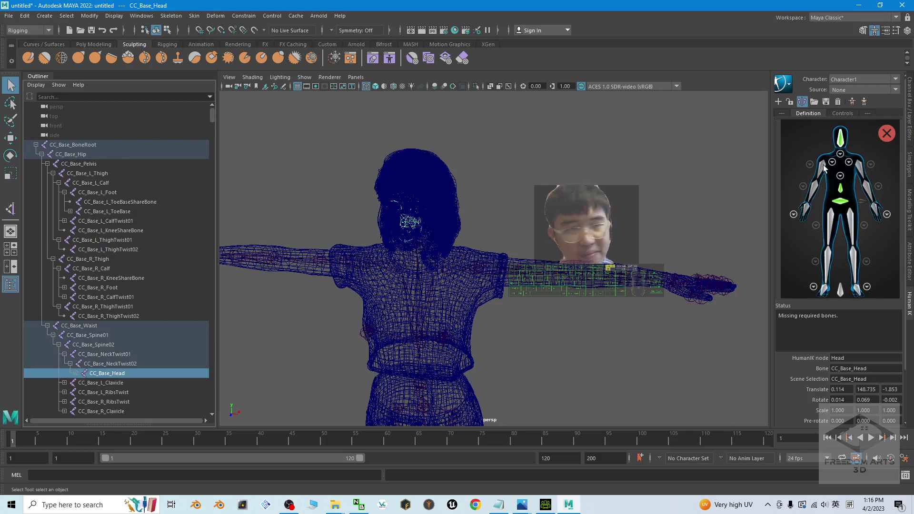
- Assign the avatar's CC_Base_R_Upperarm joint to the RightArm node of the character definition
{"action": "scroll", "coordinate": [563, 349], "scroll_direction": "up", "scroll_amount": 2}
{"action": "scroll", "coordinate": [563, 349], "scroll_direction": "down", "scroll_amount": 2}
{"action": "mouse_move", "coordinate": [563, 349]}
{"action": "left_mouse_down", "text": "alt"}
{"action": "mouse_move", "coordinate": [572, 360]}
{"action": "mouse_move", "coordinate": [564, 352]}
{"action": "left_mouse_up", "text": "alt"}
{"action": "scroll", "coordinate": [437, 259], "scroll_direction": "up", "scroll_amount": 2}
{"action": "left_click", "coordinate": [427, 242]}
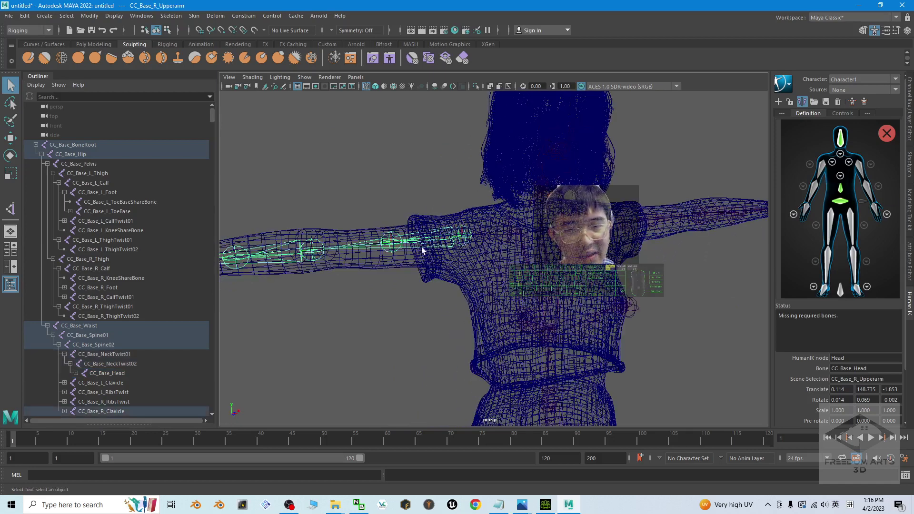
{"action": "left_click", "coordinate": [824, 166]}
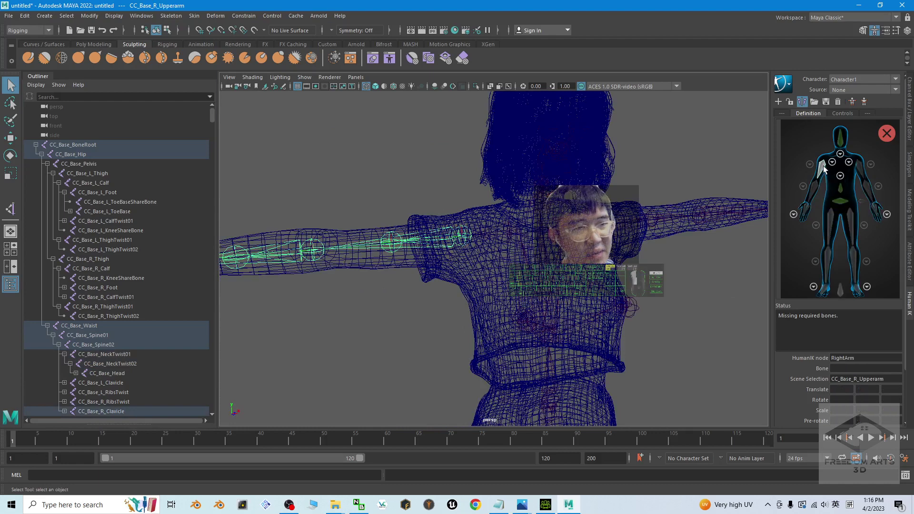
{"action": "left_click", "coordinate": [436, 242]}
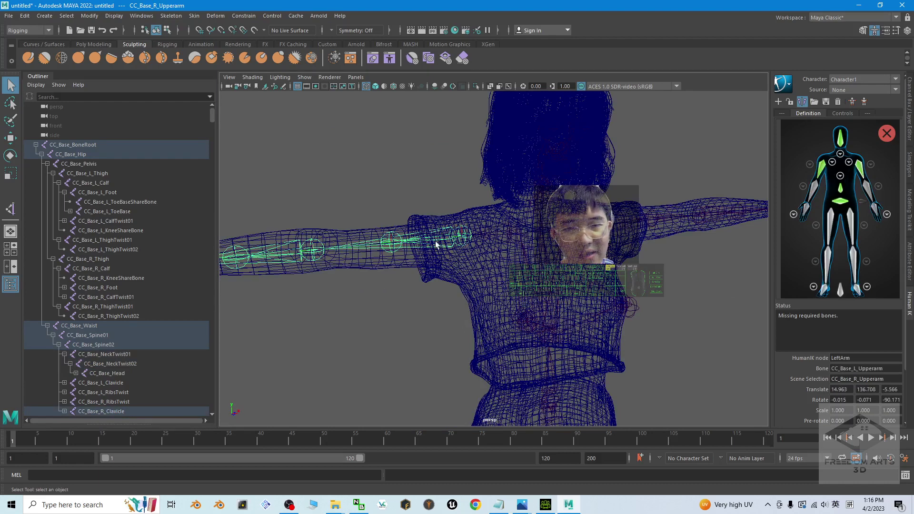
- Assign the CC_Base_R_Forearm joint to the RightForeArm node of the character definition
{"action": "left_click", "coordinate": [815, 190]}
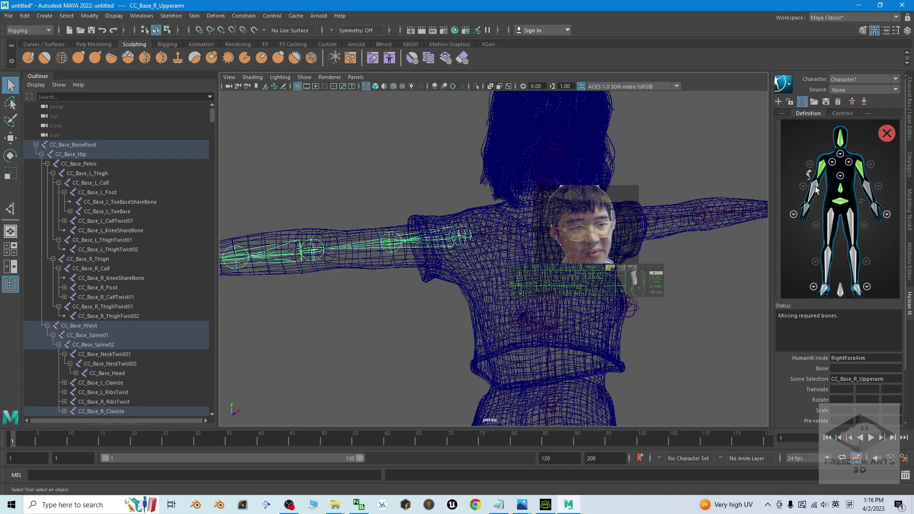
{"action": "left_click", "coordinate": [283, 257]}
{"action": "scroll", "coordinate": [391, 255], "scroll_direction": "down", "scroll_amount": 3}
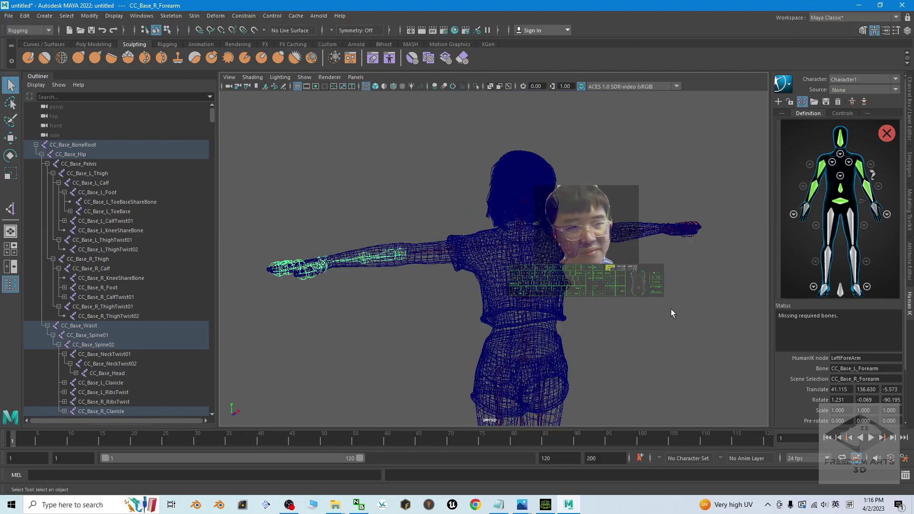
- Clear the scene selection and assign the CC_Base_R_Hand joint to the RightHand node of the character definition
{"action": "left_click", "coordinate": [658, 324]}
{"action": "scroll", "coordinate": [345, 278], "scroll_direction": "up", "scroll_amount": 3}
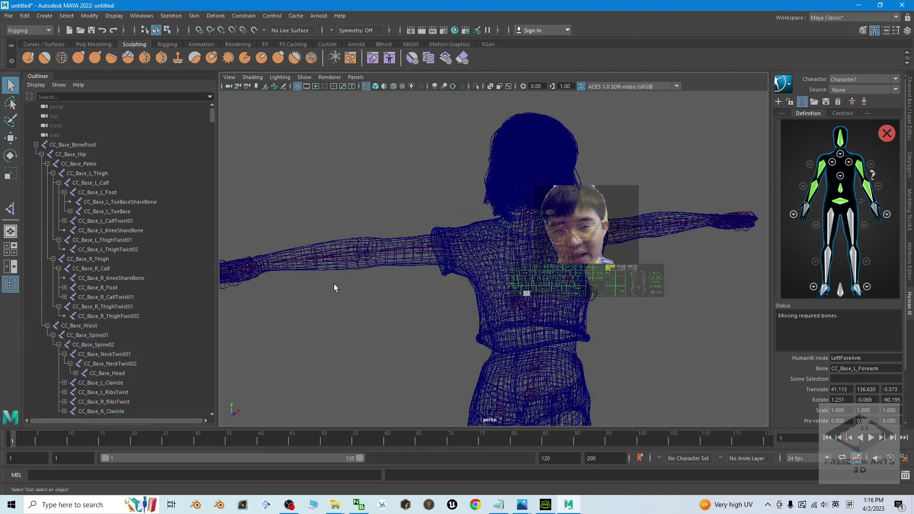
{"action": "left_click_drag", "start_coordinate": [335, 287], "coordinate": [360, 281], "text": "alt"}
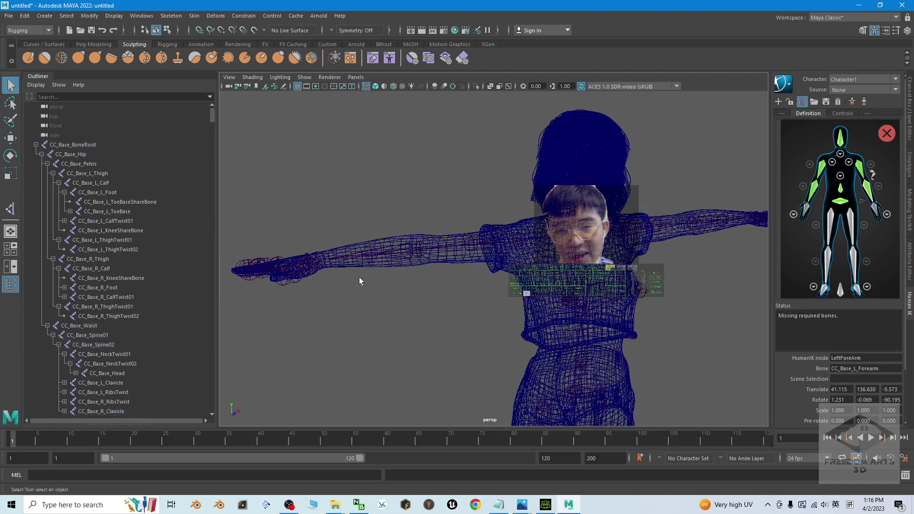
{"action": "left_click", "coordinate": [807, 210]}
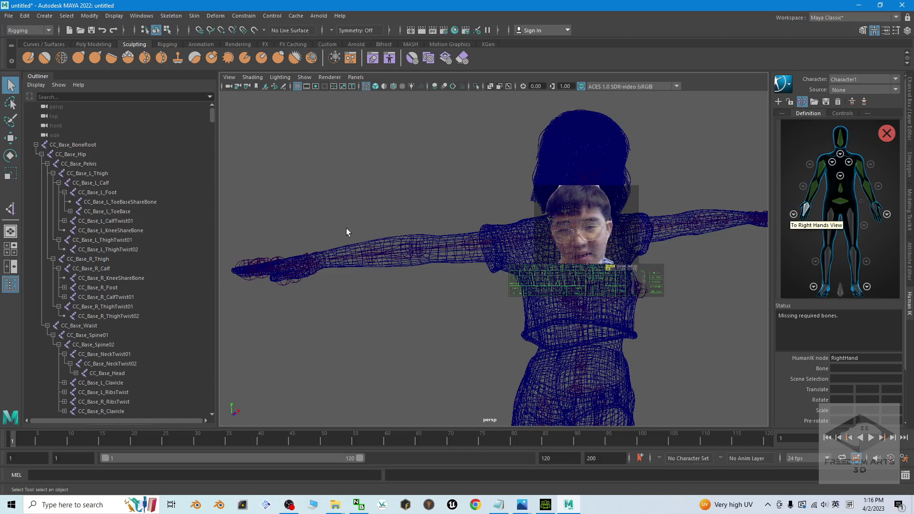
{"action": "left_click", "coordinate": [313, 262]}
- Assign the CC_Base_R_Thigh joint to the RightUpLeg node of the character definition
{"action": "left_click_drag", "start_coordinate": [657, 305], "coordinate": [630, 302], "text": "alt"}
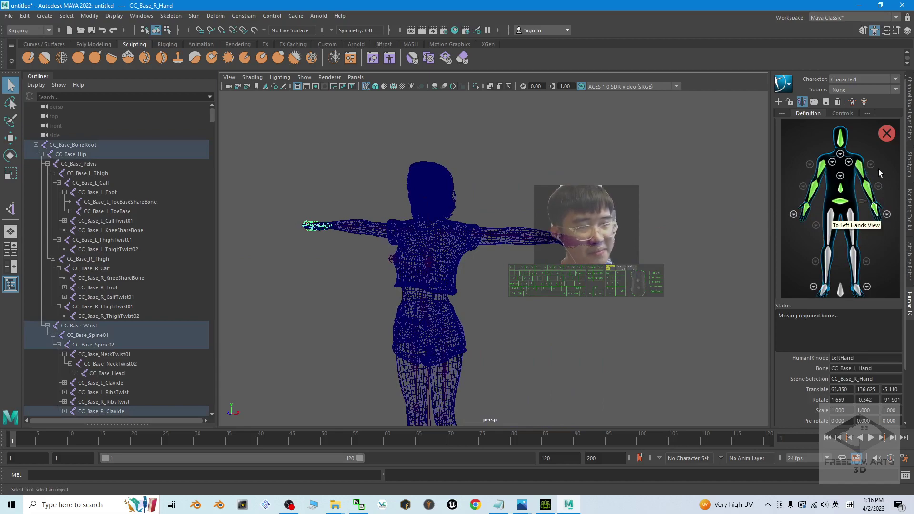
{"action": "scroll", "coordinate": [541, 315], "scroll_direction": "down", "scroll_amount": 2}
{"action": "scroll", "coordinate": [539, 318], "scroll_direction": "up", "scroll_amount": 2}
{"action": "middle_click_drag", "start_coordinate": [504, 349], "coordinate": [514, 265], "text": "alt"}
{"action": "left_click_drag", "start_coordinate": [514, 265], "coordinate": [567, 271], "text": "alt"}
{"action": "scroll", "coordinate": [638, 271], "scroll_direction": "up", "scroll_amount": 5}
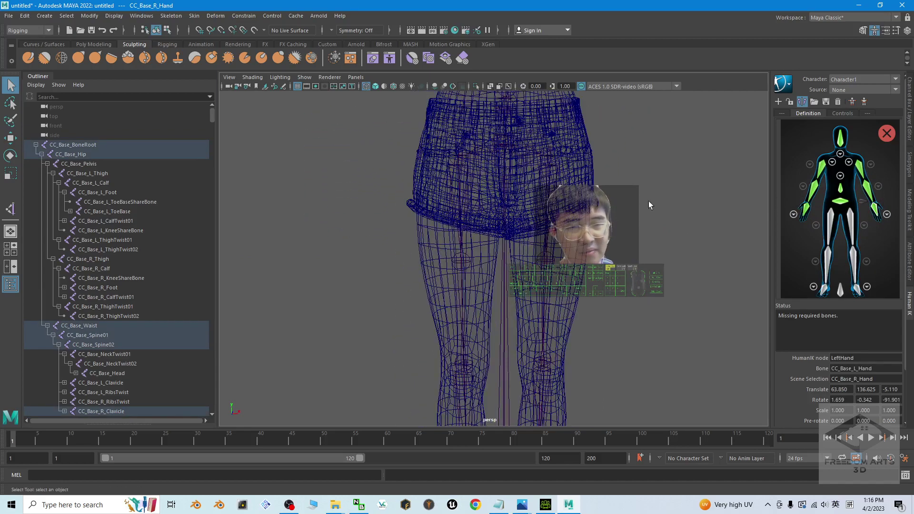
{"action": "middle_click_drag", "start_coordinate": [628, 196], "coordinate": [583, 250], "text": "alt"}
{"action": "left_click", "coordinate": [424, 237]}
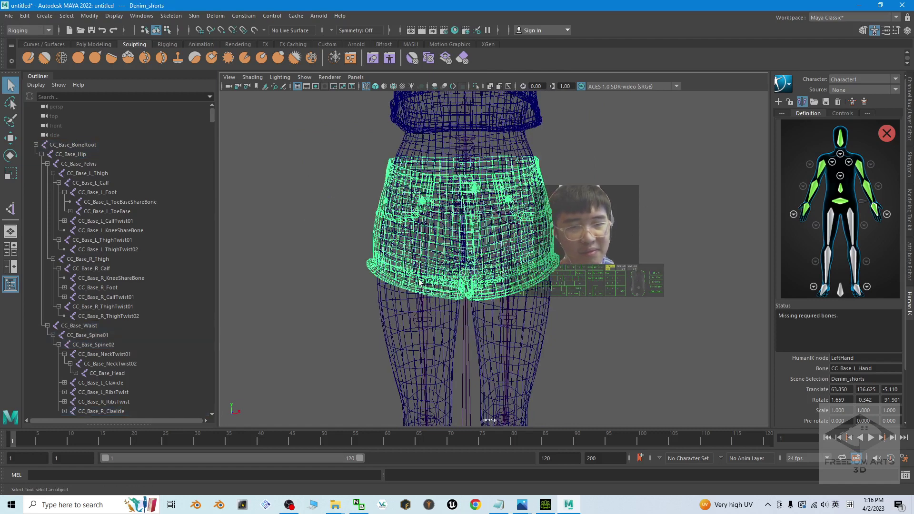
{"action": "left_click", "coordinate": [422, 301]}
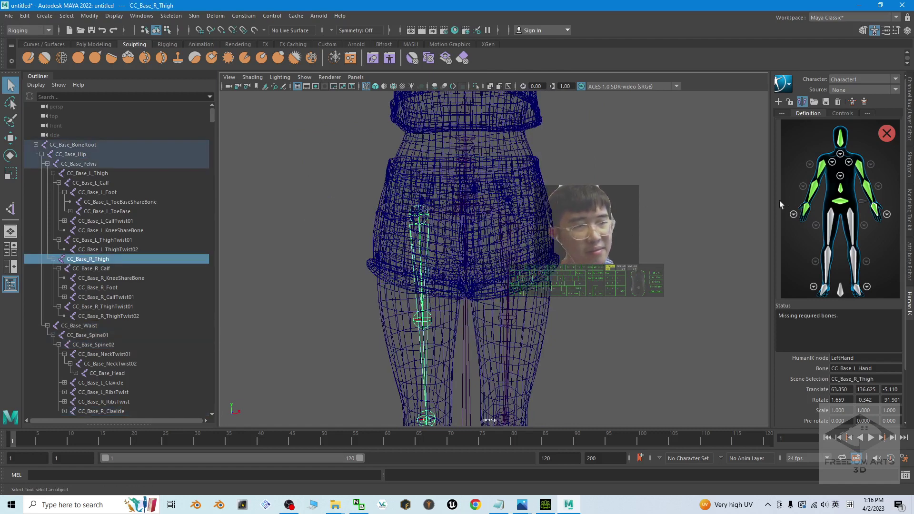
{"action": "left_click", "coordinate": [839, 223]}
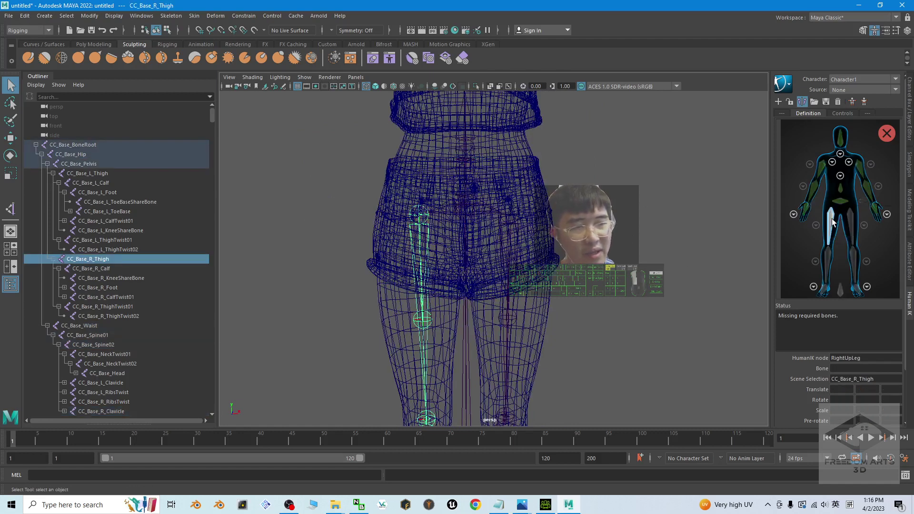
{"action": "left_click", "coordinate": [423, 301]}
- Assign the CC_Base_R_Calf joint to the RightLeg node of the character definition
{"action": "scroll", "coordinate": [649, 293], "scroll_direction": "down", "scroll_amount": 3}
{"action": "middle_click_drag", "start_coordinate": [567, 347], "coordinate": [561, 182], "text": "alt"}
{"action": "scroll", "coordinate": [424, 266], "scroll_direction": "up", "scroll_amount": 5}
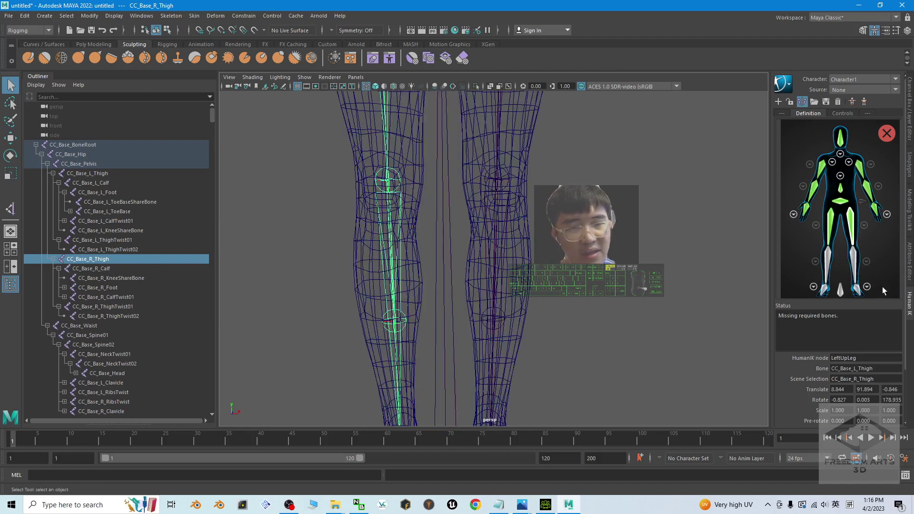
{"action": "left_click", "coordinate": [829, 252]}
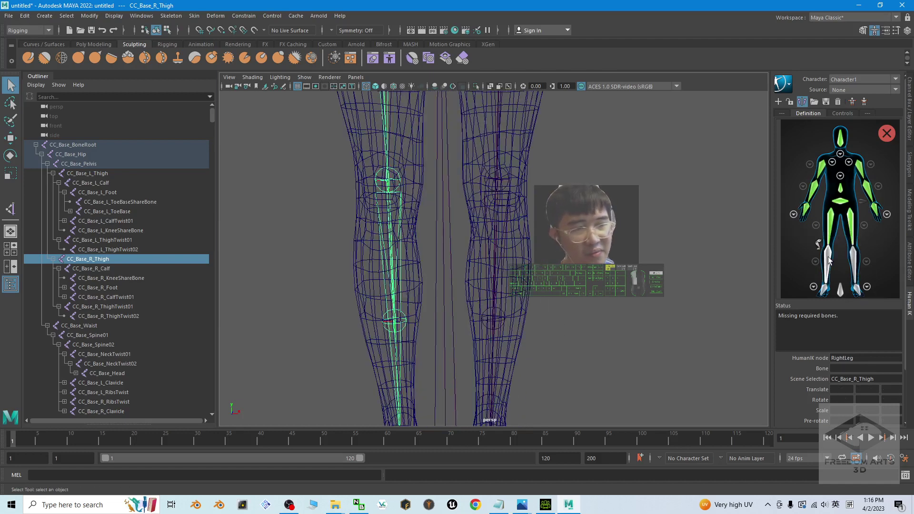
{"action": "left_click", "coordinate": [393, 295]}
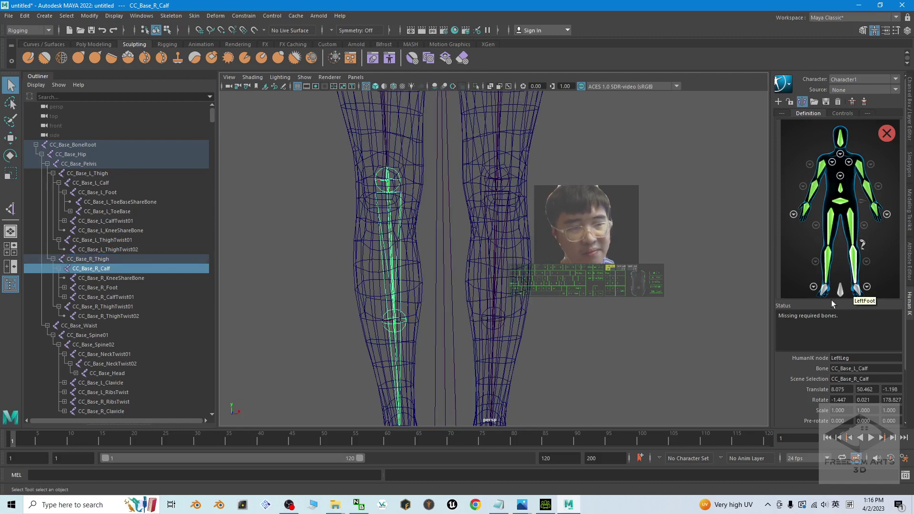
- Locate CC_Base_R_Foot under the right calf and assign it to the RightFoot node of the character definition
{"action": "scroll", "coordinate": [537, 332], "scroll_direction": "down", "scroll_amount": 5}
{"action": "middle_click_drag", "start_coordinate": [537, 328], "coordinate": [526, 240], "text": "alt"}
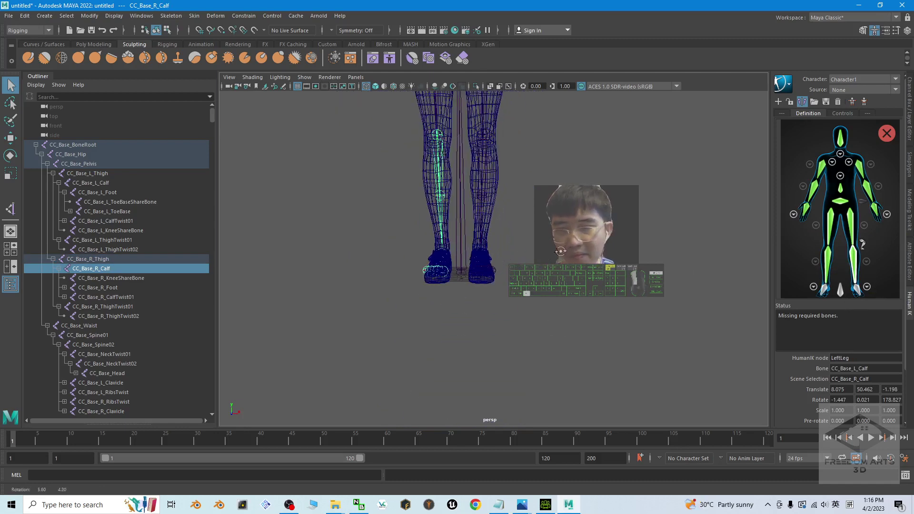
{"action": "left_click", "coordinate": [53, 265]}
{"action": "left_click", "coordinate": [55, 267]}
{"action": "scroll", "coordinate": [459, 300], "scroll_direction": "up", "scroll_amount": 4}
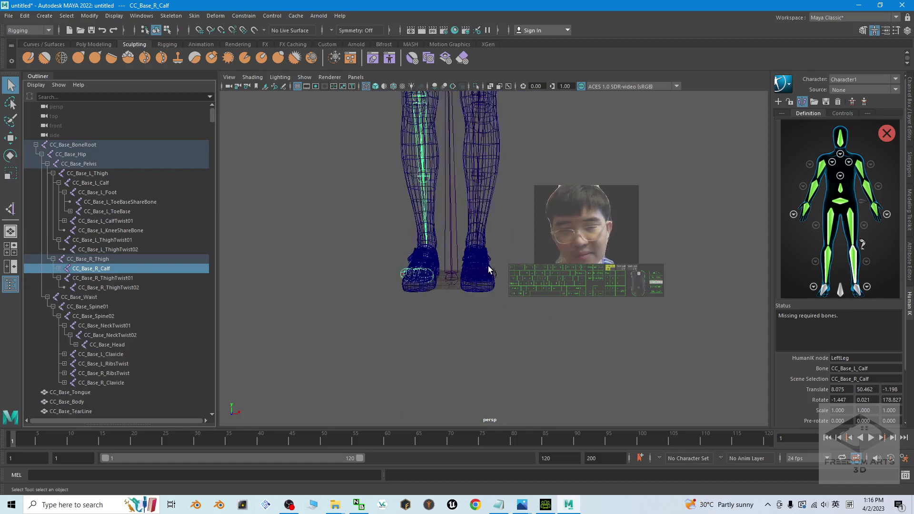
{"action": "left_click", "coordinate": [404, 260]}
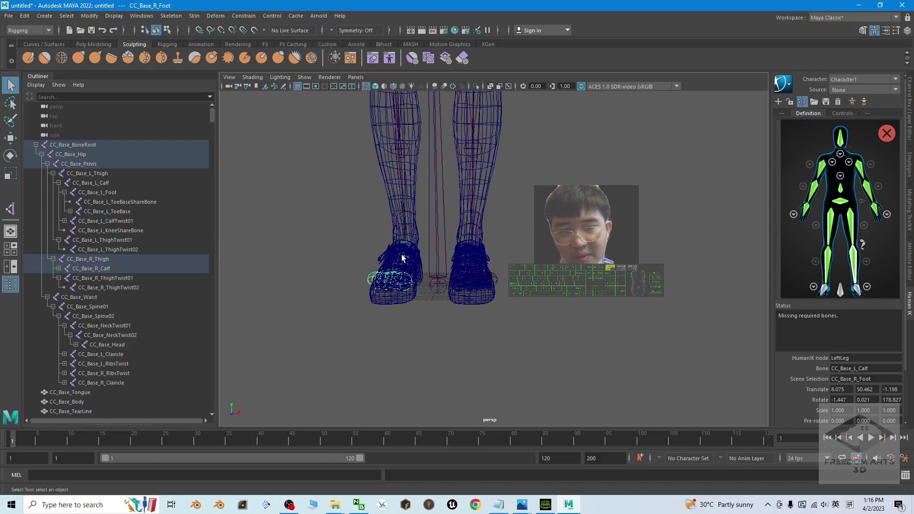
{"action": "left_click", "coordinate": [59, 269]}
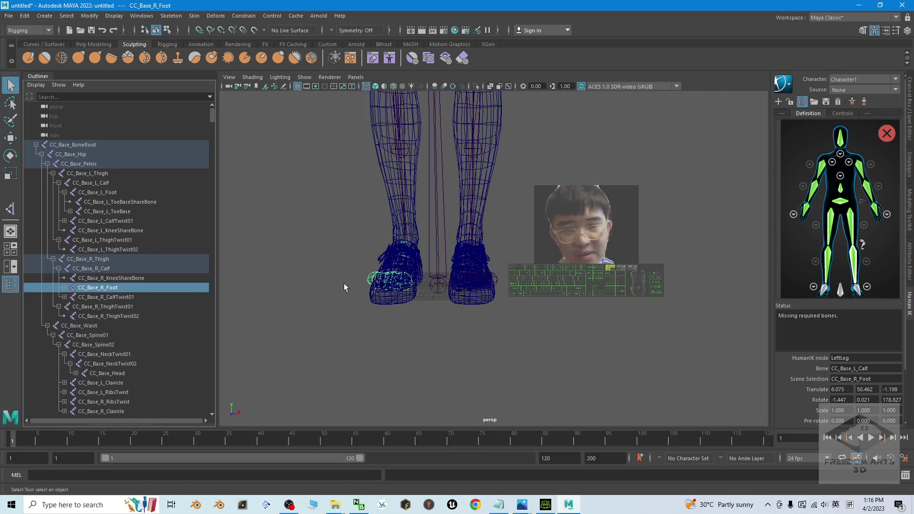
{"action": "double_click", "coordinate": [824, 289]}
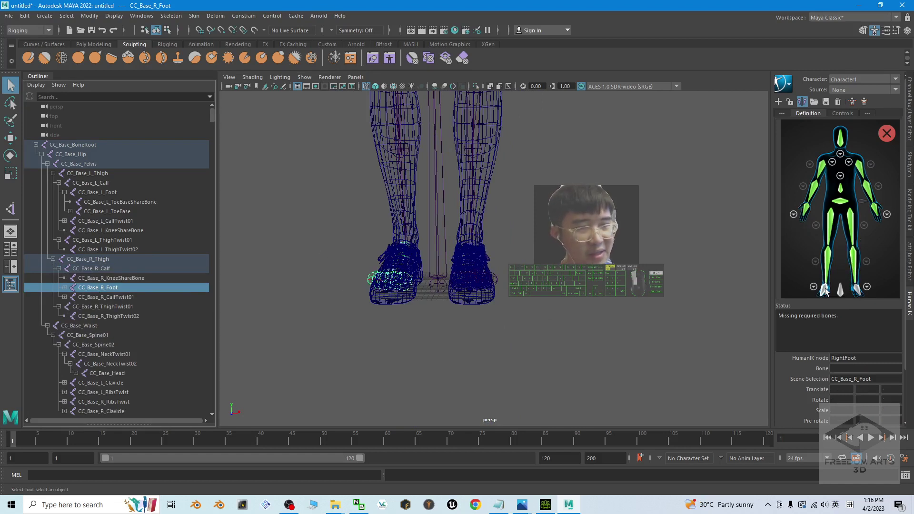
{"action": "left_click", "coordinate": [110, 287]}
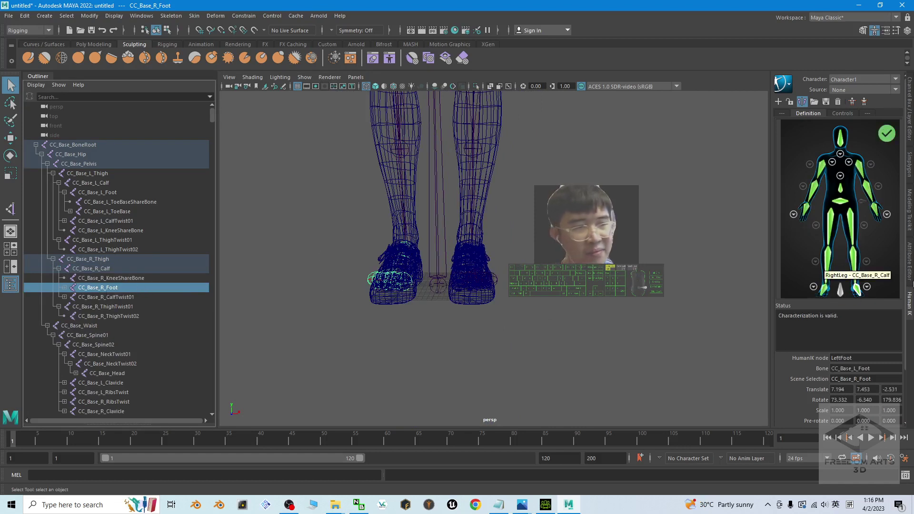
- Assign the CC_Base_BoneRoot joint to the Reference node of the character definition
{"action": "scroll", "coordinate": [579, 205], "scroll_direction": "down", "scroll_amount": 5}
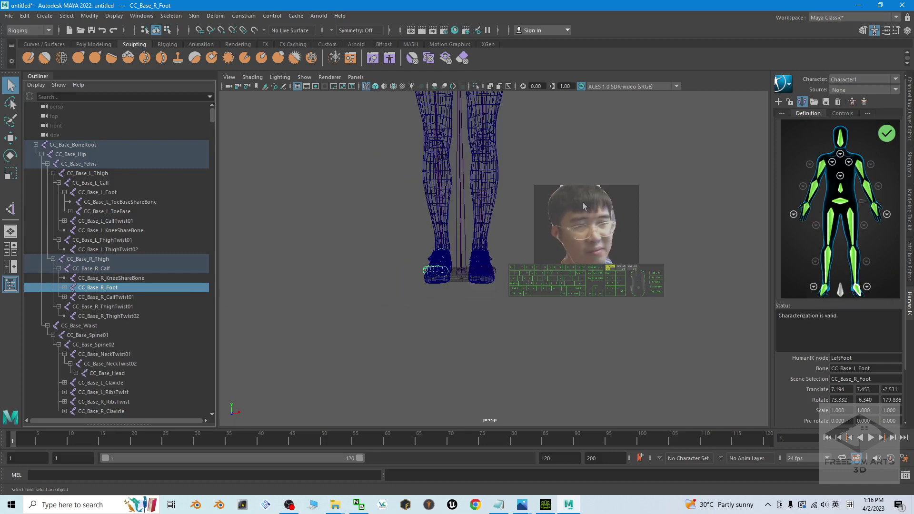
{"action": "middle_click_drag", "start_coordinate": [567, 199], "coordinate": [560, 302], "text": "alt"}
{"action": "scroll", "coordinate": [560, 302], "scroll_direction": "up", "scroll_amount": 4}
{"action": "scroll", "coordinate": [569, 322], "scroll_direction": "down", "scroll_amount": 2}
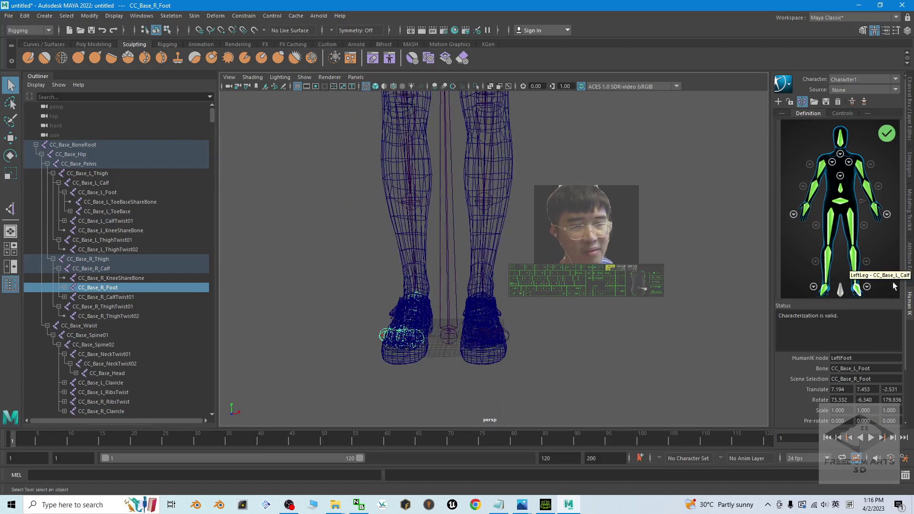
{"action": "left_click", "coordinate": [840, 289]}
{"action": "left_click", "coordinate": [449, 289]}
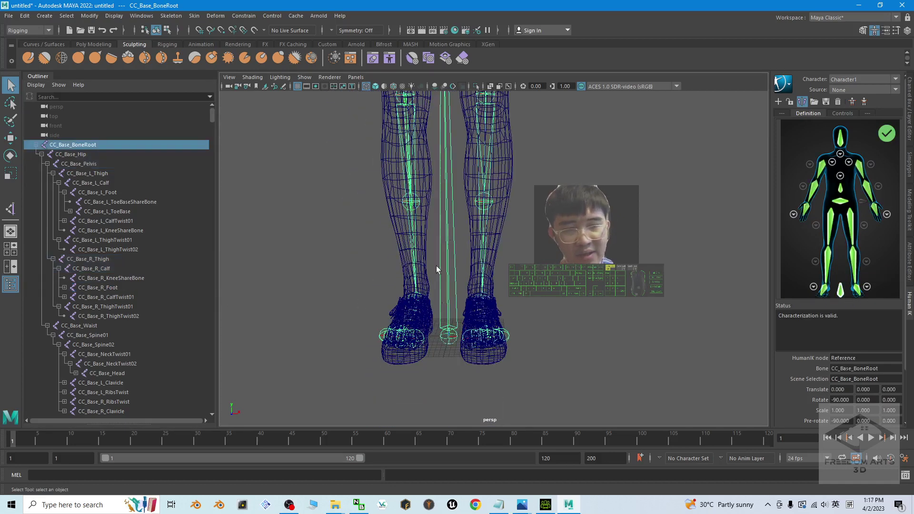
- Lock the skeleton definition of Character1, check its HumanIK controls and return to the definition view
{"action": "scroll", "coordinate": [584, 169], "scroll_direction": "down", "scroll_amount": 4}
{"action": "middle_click_drag", "start_coordinate": [591, 162], "coordinate": [577, 281], "text": "alt"}
{"action": "scroll", "coordinate": [578, 281], "scroll_direction": "up", "scroll_amount": 4}
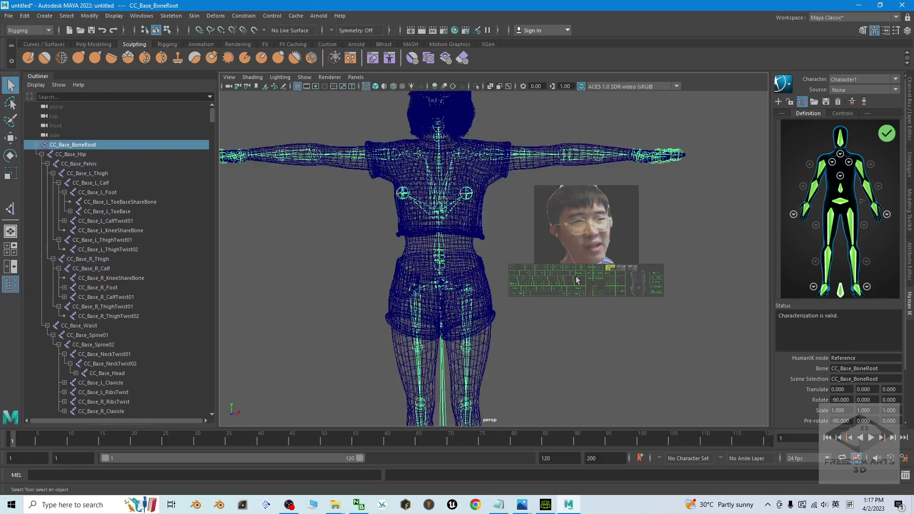
{"action": "left_click", "coordinate": [791, 102]}
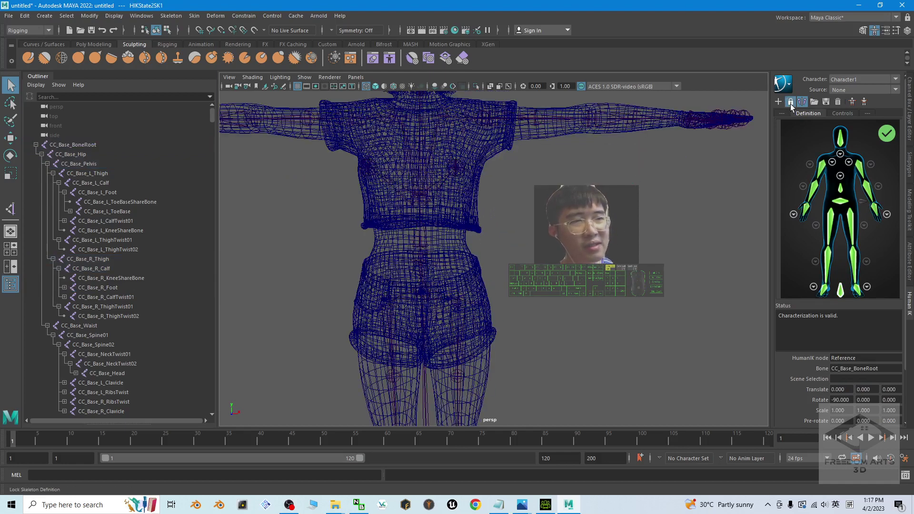
{"action": "scroll", "coordinate": [631, 246], "scroll_direction": "down", "scroll_amount": 5}
{"action": "left_click_drag", "start_coordinate": [631, 246], "coordinate": [614, 270], "text": "alt"}
{"action": "left_click", "coordinate": [843, 113]}
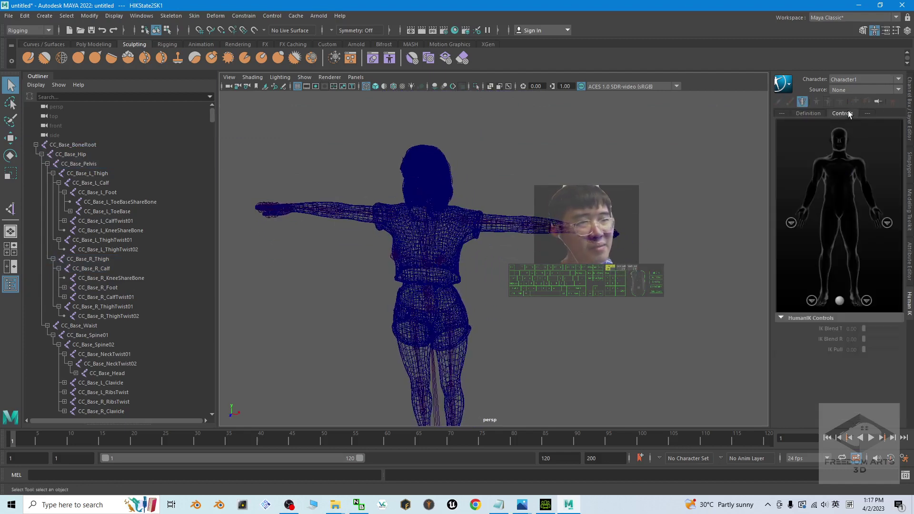
{"action": "left_click", "coordinate": [811, 113]}
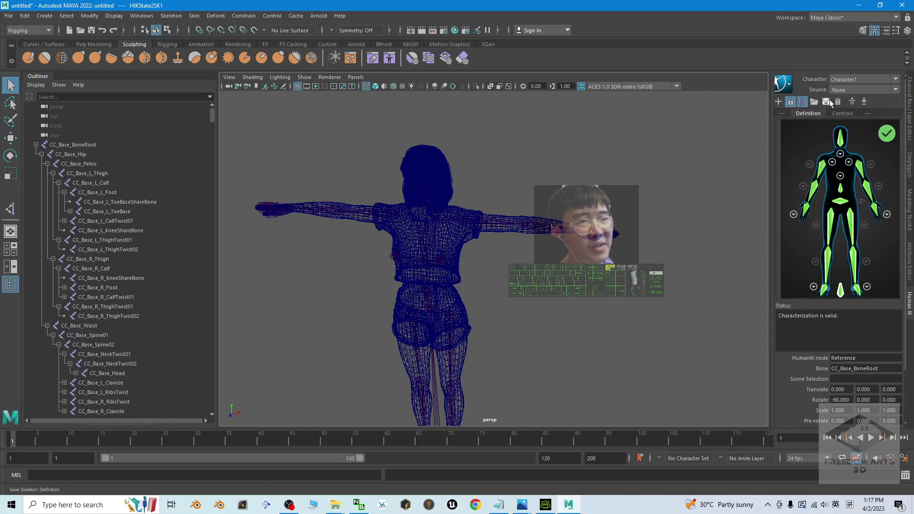
- Create a HumanIK control rig for Character1 from its locked skeleton definition
{"action": "left_click", "coordinate": [828, 102]}
{"action": "left_click", "coordinate": [878, 256]}
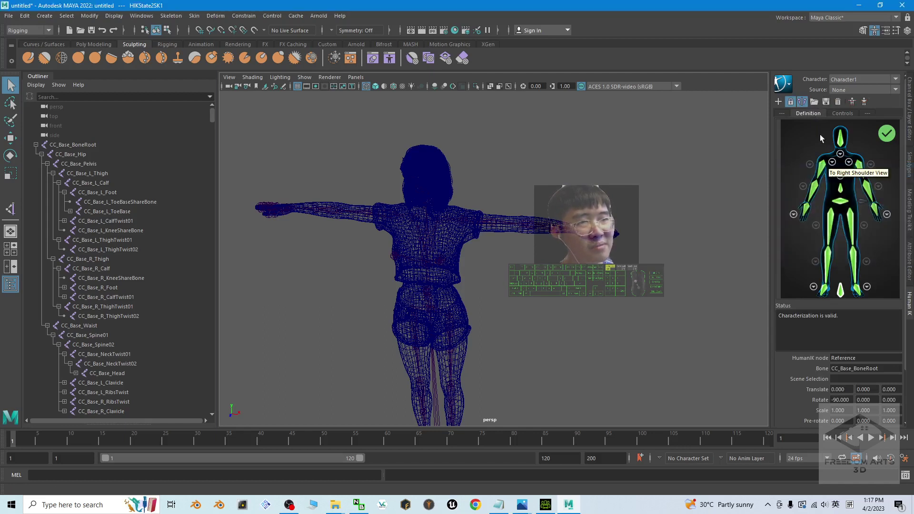
{"action": "left_click", "coordinate": [833, 114]}
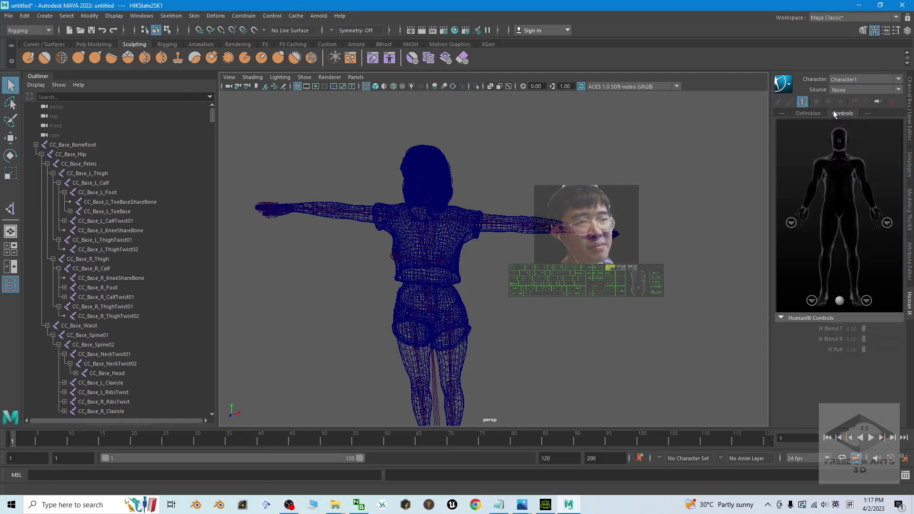
{"action": "left_click", "coordinate": [811, 113]}
{"action": "left_click", "coordinate": [837, 116]}
{"action": "left_click", "coordinate": [811, 117]}
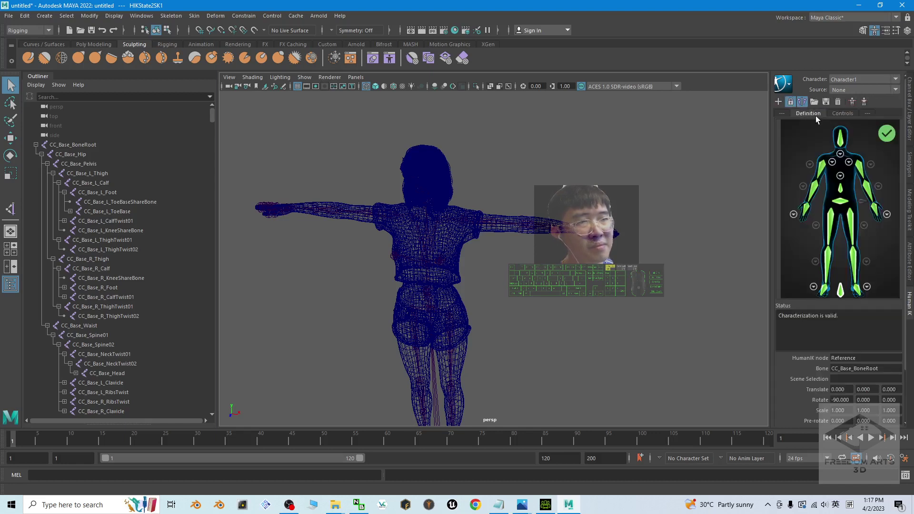
{"action": "left_click", "coordinate": [854, 100]}
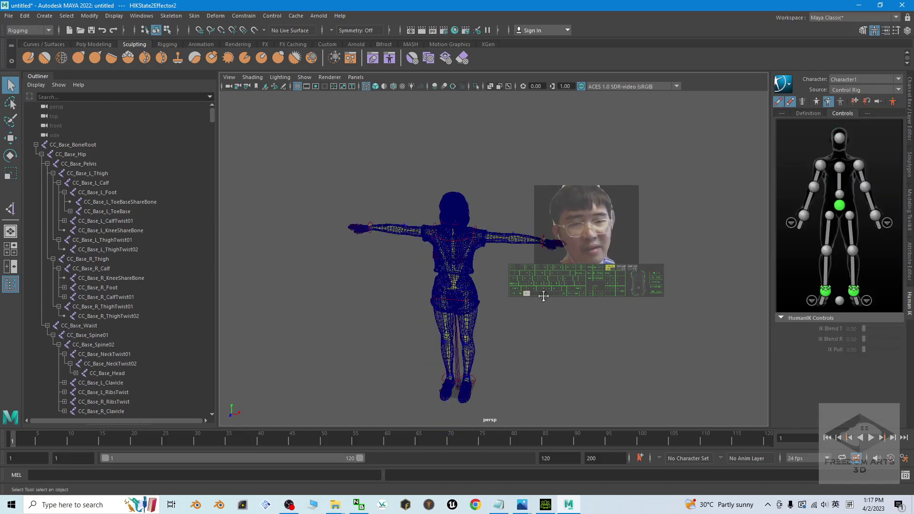
- Examine how the new control rig sits on the avatar's hips, legs, torso and arms
{"action": "scroll", "coordinate": [486, 241], "scroll_direction": "up", "scroll_amount": 6}
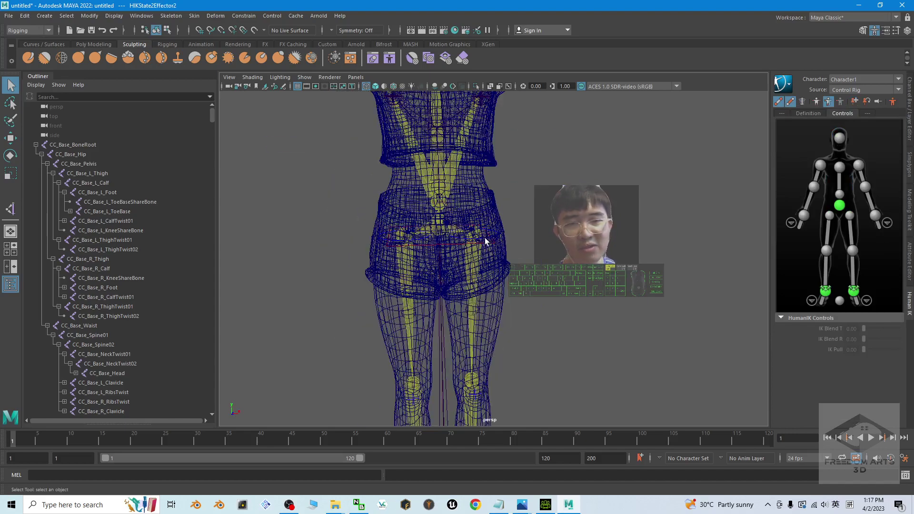
{"action": "scroll", "coordinate": [485, 241], "scroll_direction": "down", "scroll_amount": 7}
{"action": "left_click_drag", "start_coordinate": [541, 237], "coordinate": [513, 221], "text": "alt"}
{"action": "scroll", "coordinate": [515, 221], "scroll_direction": "up", "scroll_amount": 4}
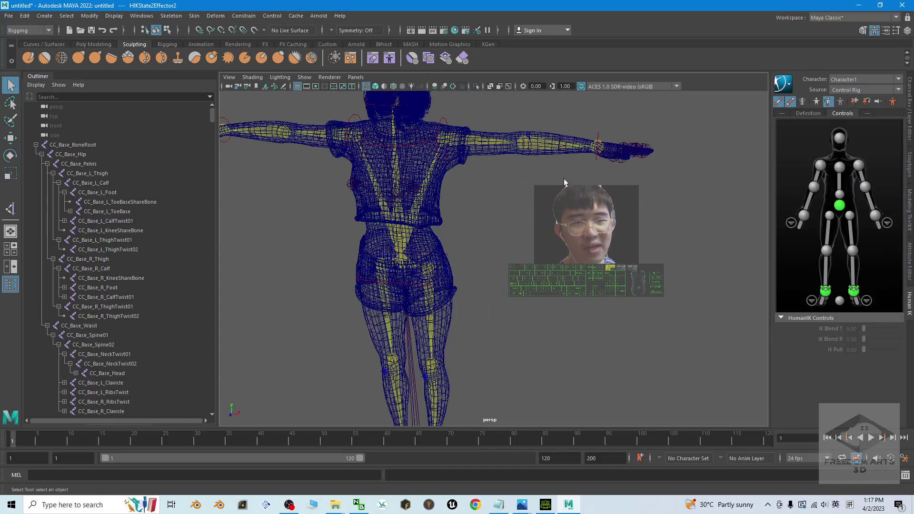
{"action": "left_click_drag", "start_coordinate": [564, 178], "coordinate": [538, 224], "text": "alt"}
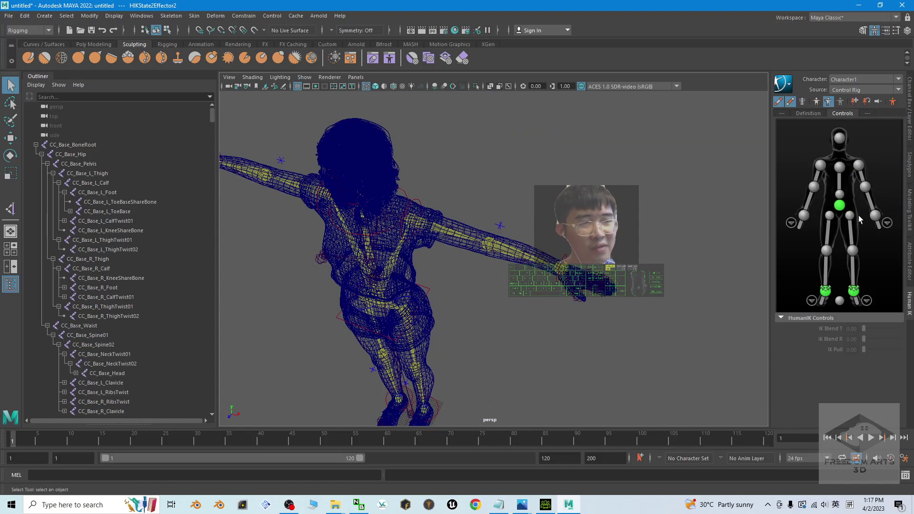
- Show the left-hand finger nodes of the character definition and examine the avatar's left hand in close-up
{"action": "left_click", "coordinate": [887, 222]}
{"action": "left_click", "coordinate": [808, 113]}
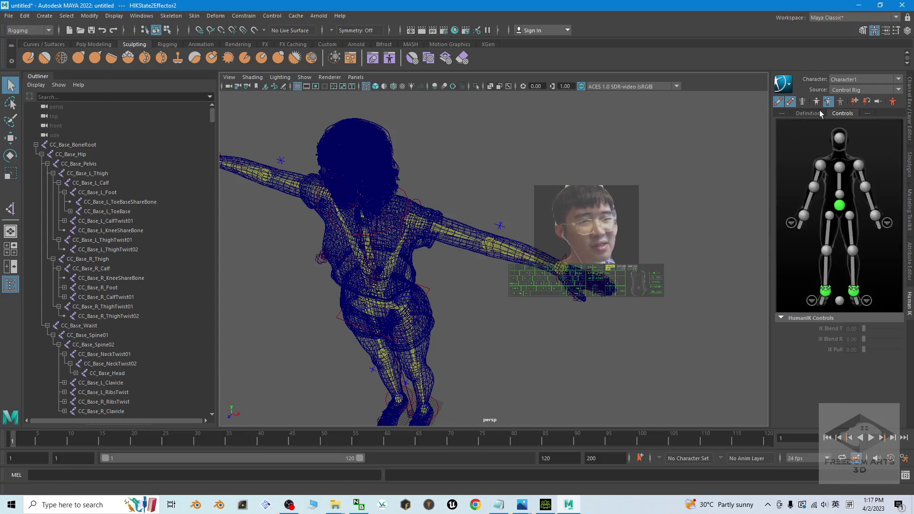
{"action": "left_click", "coordinate": [886, 214]}
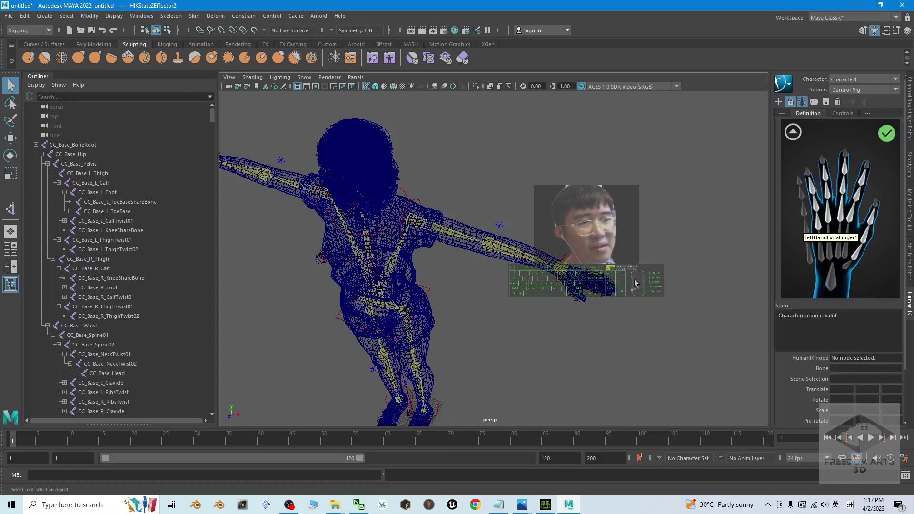
{"action": "scroll", "coordinate": [630, 282], "scroll_direction": "up", "scroll_amount": 5}
{"action": "middle_click_drag", "start_coordinate": [659, 211], "coordinate": [572, 182], "text": "alt"}
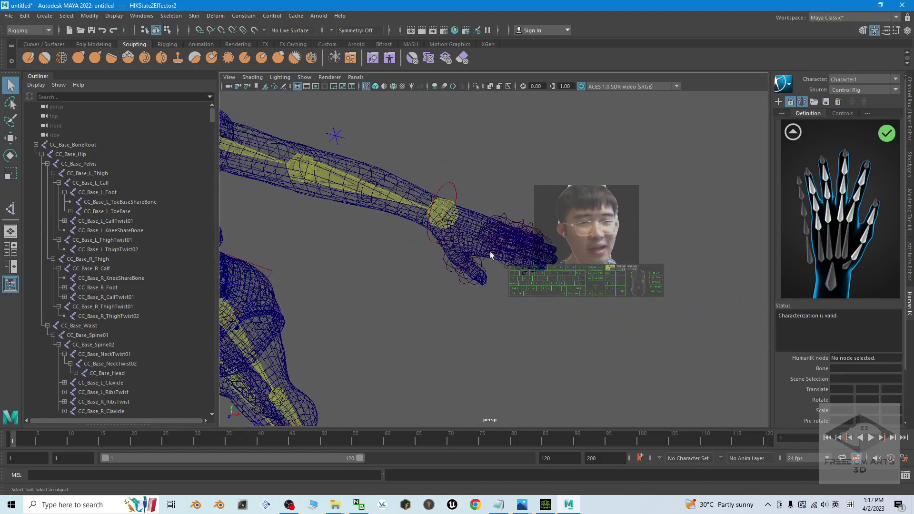
{"action": "scroll", "coordinate": [496, 267], "scroll_direction": "down", "scroll_amount": 3}
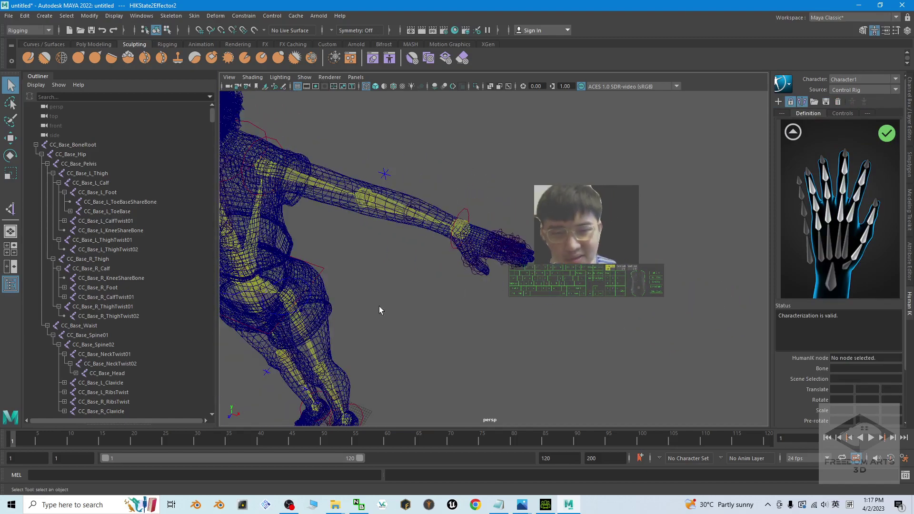
- Display the whole avatar from the front with smooth shading instead of wireframe
{"action": "left_click_drag", "start_coordinate": [492, 288], "coordinate": [504, 322], "text": "alt"}
{"action": "scroll", "coordinate": [575, 309], "scroll_direction": "down", "scroll_amount": 4}
{"action": "middle_click_drag", "start_coordinate": [576, 309], "coordinate": [569, 228], "text": "alt"}
{"action": "scroll", "coordinate": [569, 228], "scroll_direction": "down", "scroll_amount": 2}
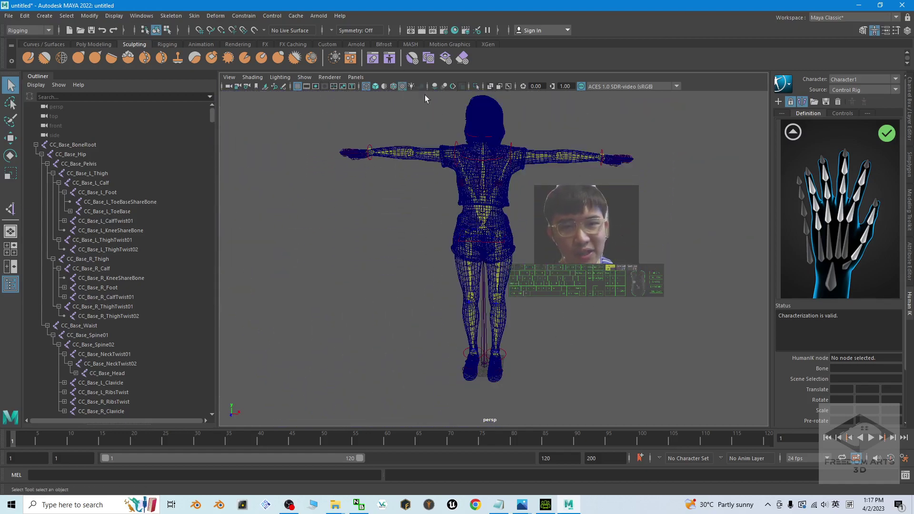
{"action": "left_click", "coordinate": [376, 87]}
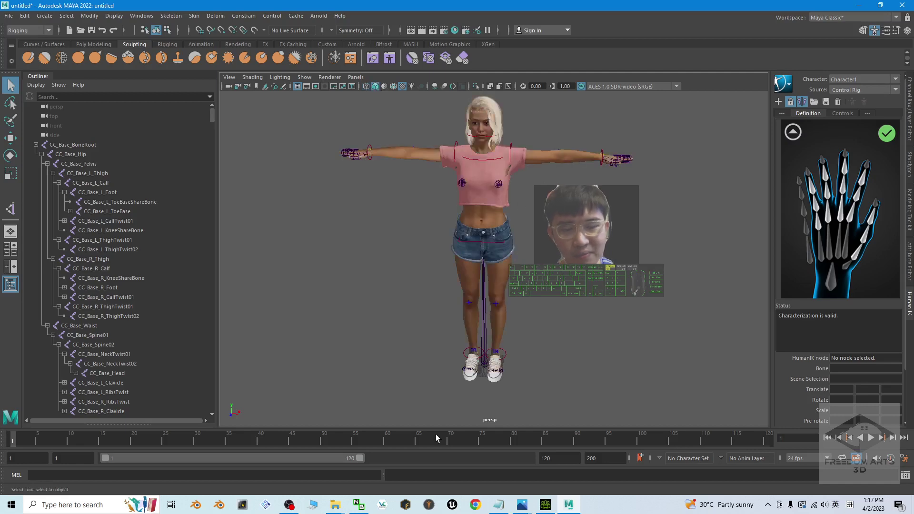
- Return the character definition to the full-body view and inspect the shaded avatar's upper body with its rig controls
{"action": "left_click", "coordinate": [546, 505]}
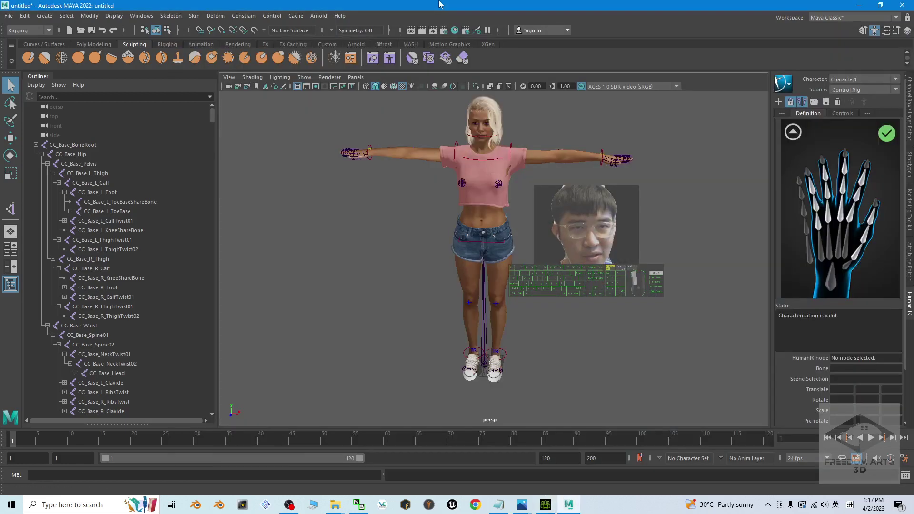
{"action": "scroll", "coordinate": [570, 136], "scroll_direction": "up", "scroll_amount": 4}
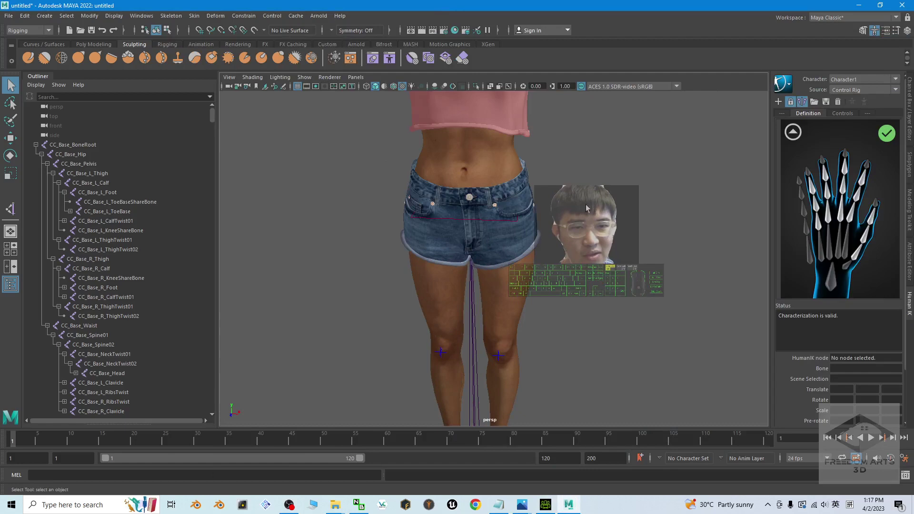
{"action": "scroll", "coordinate": [570, 136], "scroll_direction": "down", "scroll_amount": 4}
{"action": "scroll", "coordinate": [570, 136], "scroll_direction": "down", "scroll_amount": 3}
{"action": "scroll", "coordinate": [569, 137], "scroll_direction": "up", "scroll_amount": 6}
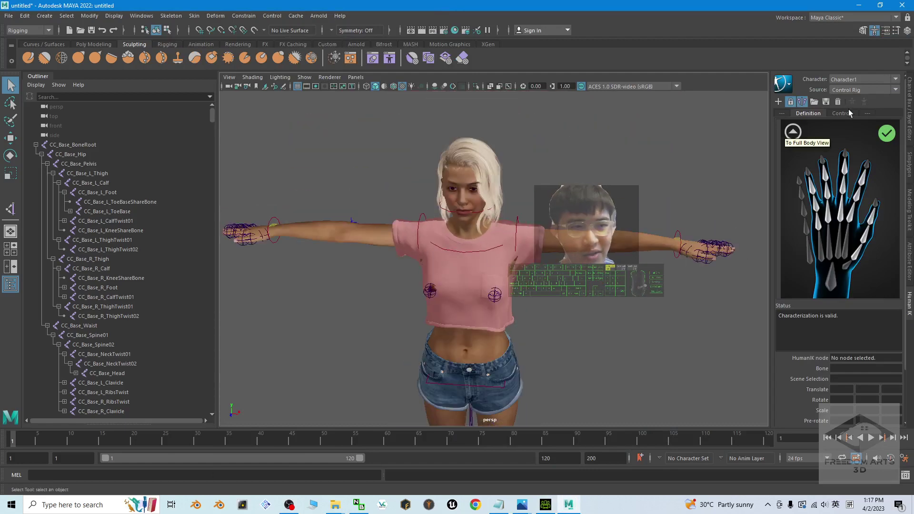
{"action": "left_click", "coordinate": [793, 132]}
{"action": "scroll", "coordinate": [646, 252], "scroll_direction": "up", "scroll_amount": 2}
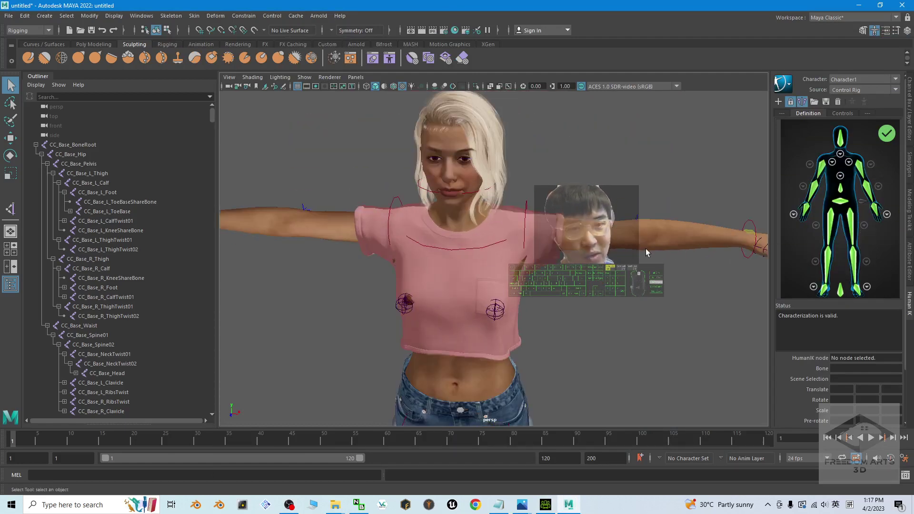
{"action": "left_click_drag", "start_coordinate": [618, 357], "coordinate": [582, 445], "text": "alt"}
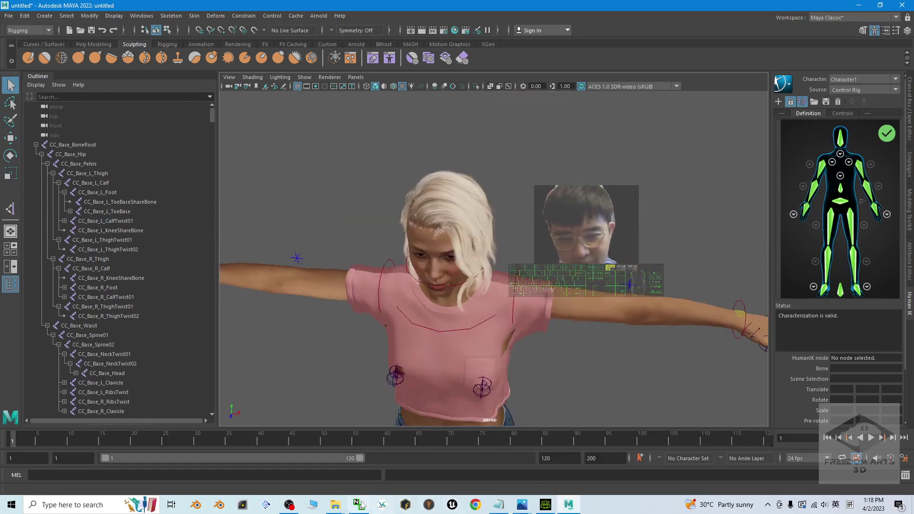
- Switch to Photos to view the cover.jpg image, and return to Maya
{"action": "left_click", "coordinate": [523, 505]}
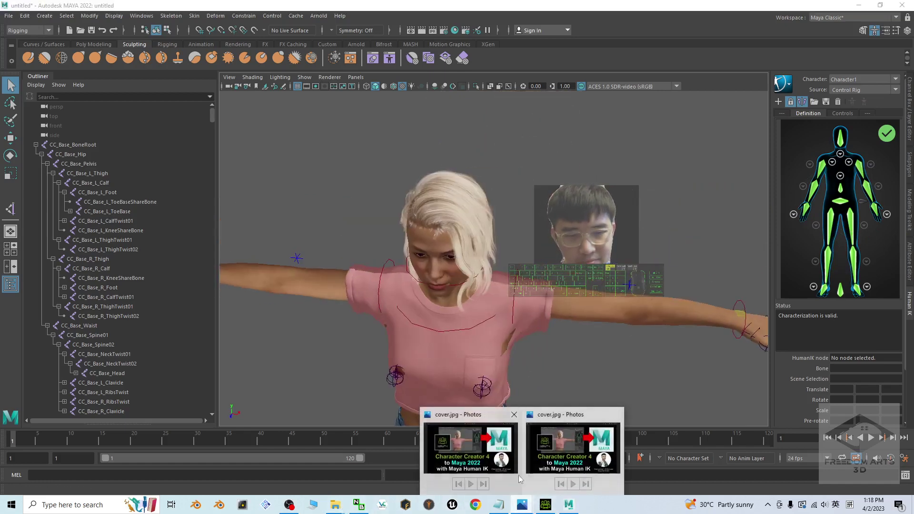
{"action": "left_click", "coordinate": [514, 414]}
{"action": "left_click", "coordinate": [524, 448]}
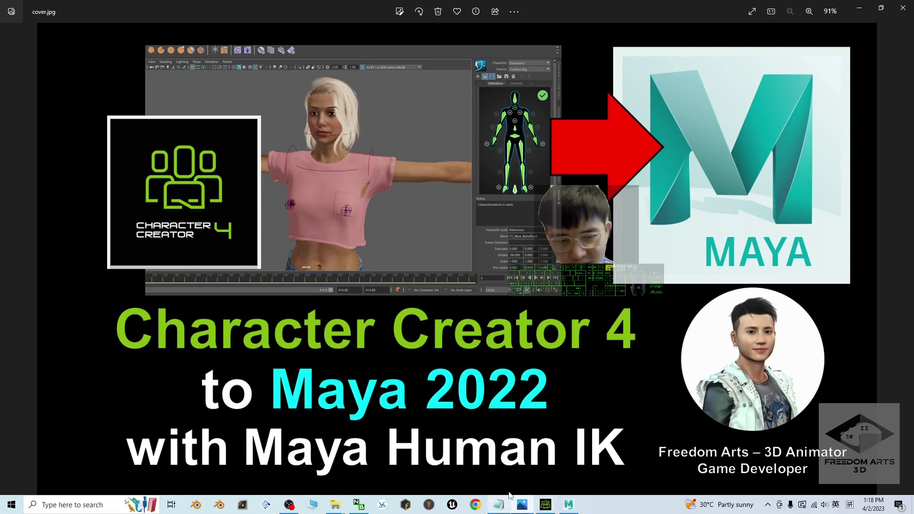
{"action": "left_click", "coordinate": [567, 505]}
- Inspect the rigged avatar's face, shirt and arms from several angles in the shaded viewport
{"action": "scroll", "coordinate": [483, 299], "scroll_direction": "down", "scroll_amount": 3}
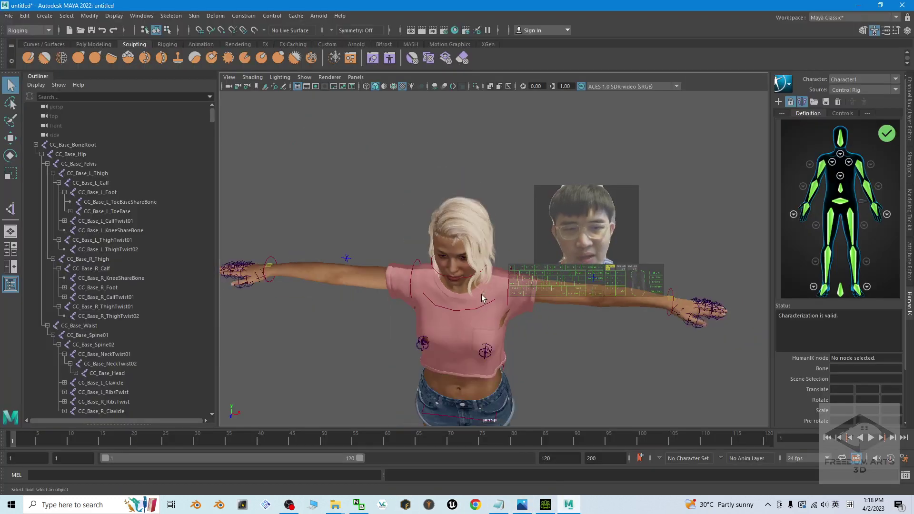
{"action": "mouse_move", "coordinate": [601, 385]}
{"action": "left_mouse_down", "text": "alt"}
{"action": "mouse_move", "coordinate": [603, 359]}
{"action": "mouse_move", "coordinate": [607, 380]}
{"action": "left_mouse_up", "text": "alt"}
{"action": "scroll", "coordinate": [604, 362], "scroll_direction": "up", "scroll_amount": 5}
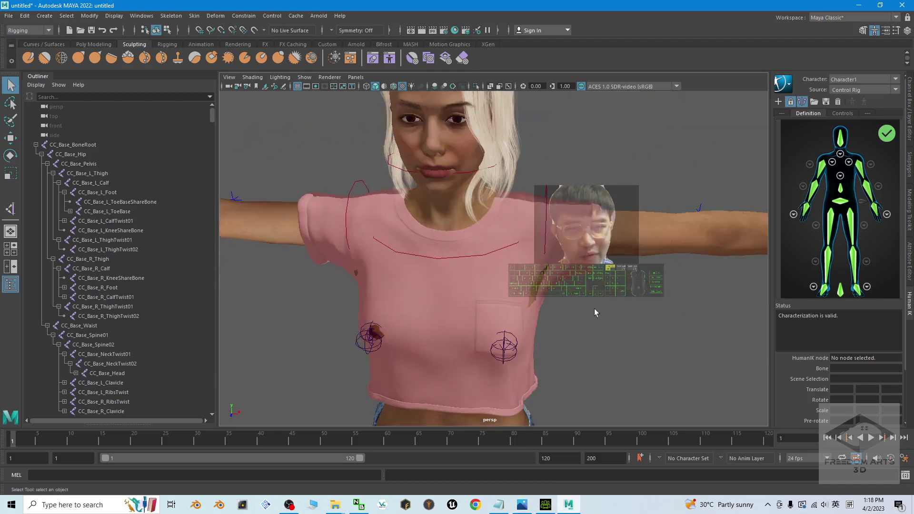
{"action": "left_click_drag", "start_coordinate": [595, 312], "coordinate": [622, 353], "text": "alt"}
{"action": "left_click_drag", "start_coordinate": [637, 391], "coordinate": [632, 371], "text": "alt"}
{"action": "scroll", "coordinate": [631, 371], "scroll_direction": "down", "scroll_amount": 4}
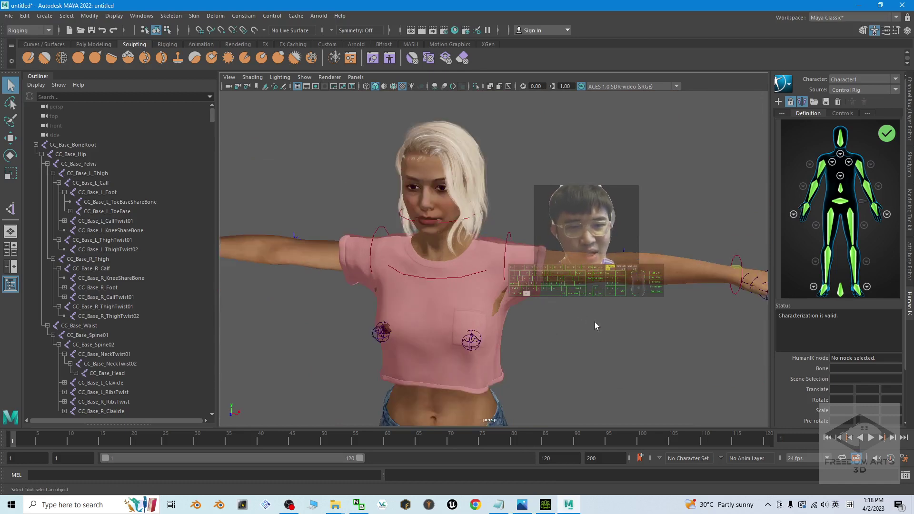
{"action": "left_click_drag", "start_coordinate": [595, 322], "coordinate": [567, 354], "text": "alt"}
{"action": "key", "text": "f"}
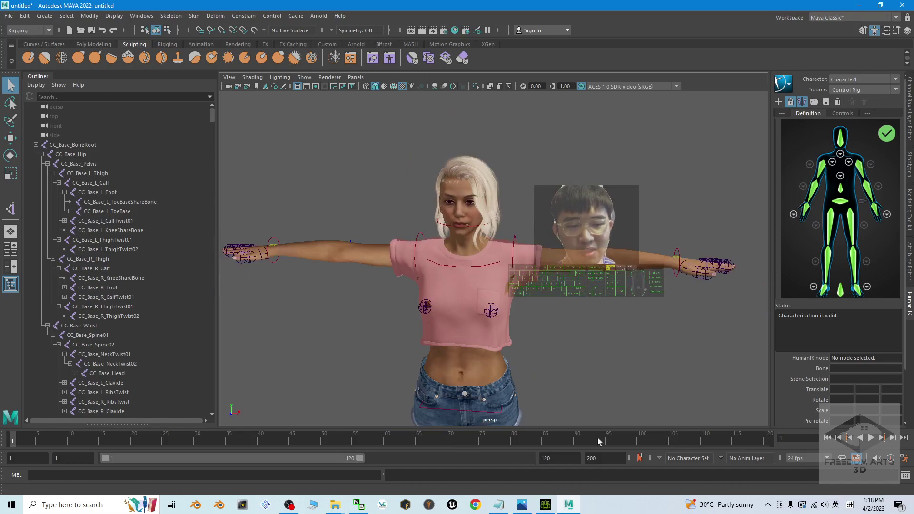
- Switch to Character Creator 4, maximize its window to view the original T-posed avatar, and return to Maya
{"action": "left_click", "coordinate": [543, 506]}
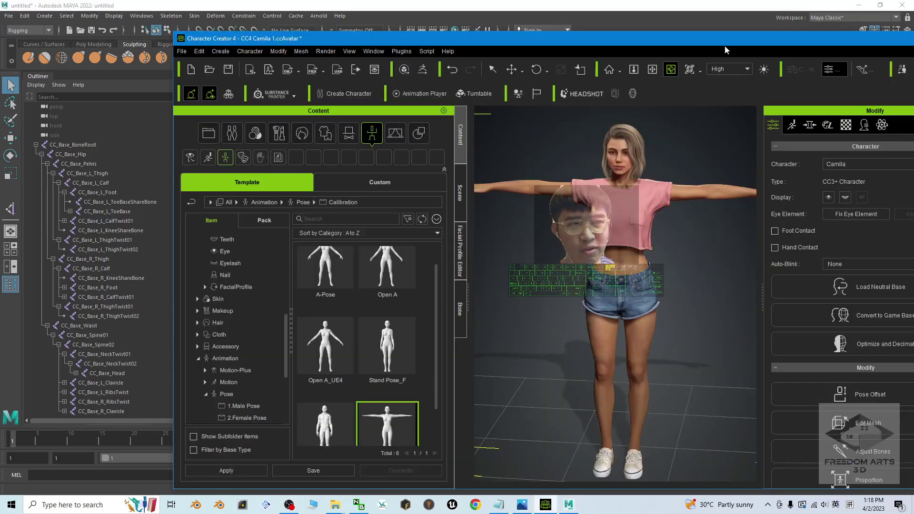
{"action": "left_click_drag", "start_coordinate": [725, 46], "coordinate": [648, 1]}
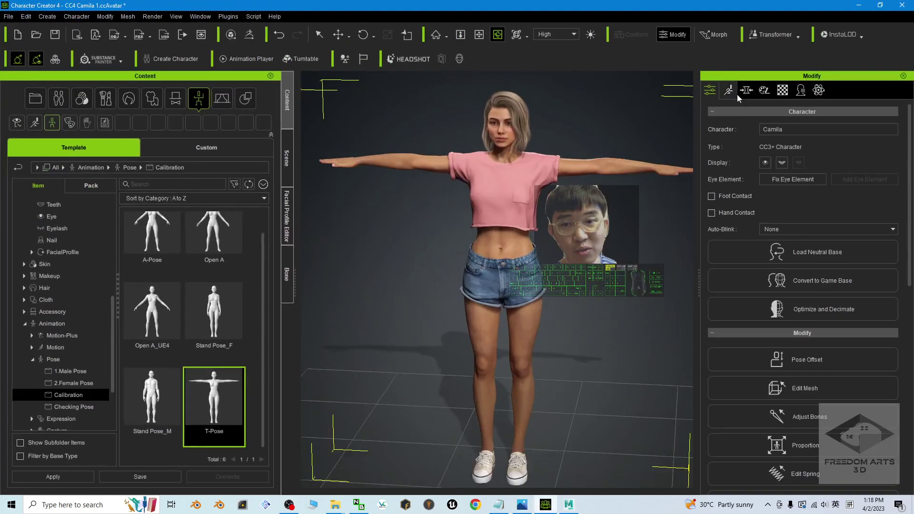
{"action": "left_click", "coordinate": [859, 5]}
- Display the avatar's upper body in wireframe to reveal the control rig inside the mesh
{"action": "scroll", "coordinate": [554, 322], "scroll_direction": "up", "scroll_amount": 5}
{"action": "scroll", "coordinate": [579, 365], "scroll_direction": "down", "scroll_amount": 4}
{"action": "left_click_drag", "start_coordinate": [579, 366], "coordinate": [545, 330], "text": "alt"}
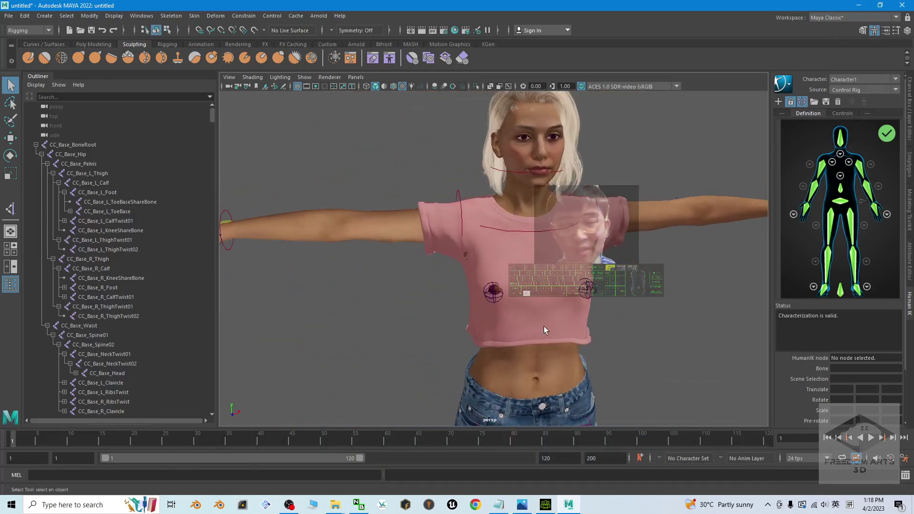
{"action": "left_click", "coordinate": [367, 87]}
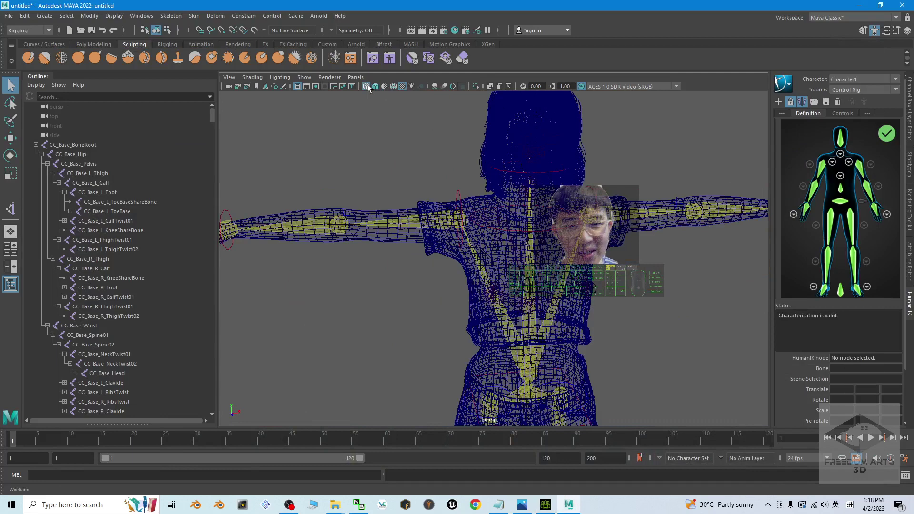